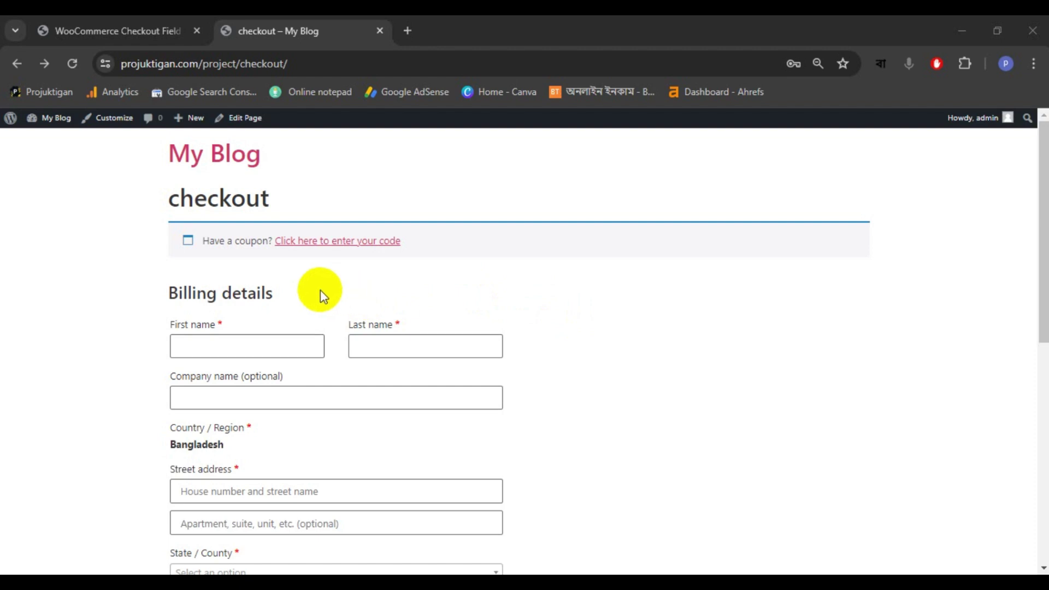
# - Review the live checkout's Last name, Company name, Apartment and postal code fields
pyautogui.moveTo(169, 201); pyautogui.dragTo(288, 201)
pyautogui.click(289, 201)
pyautogui.scroll(-2, 382, 293)
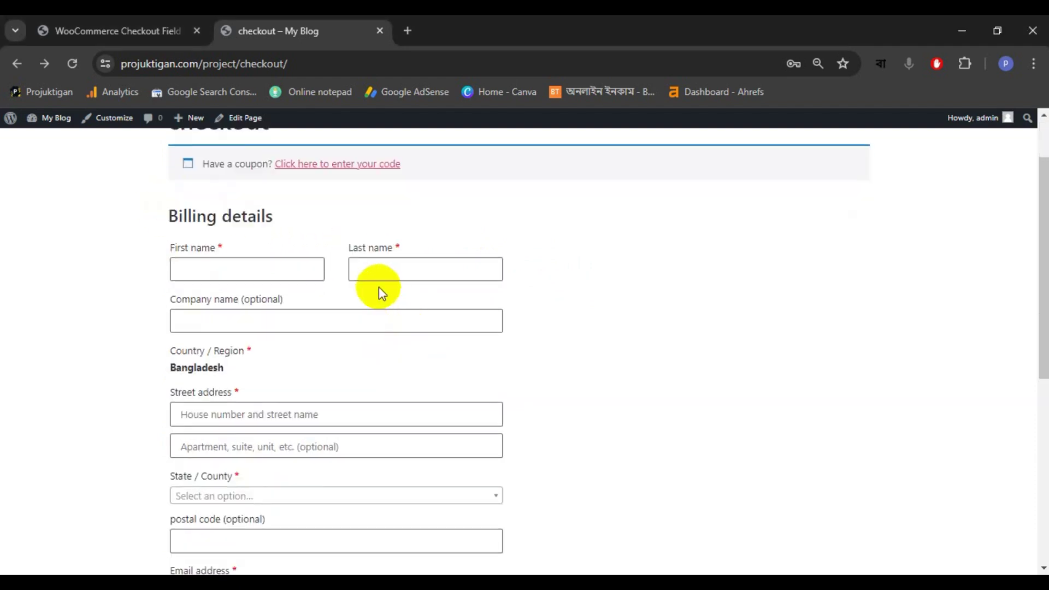
pyautogui.click(375, 266)
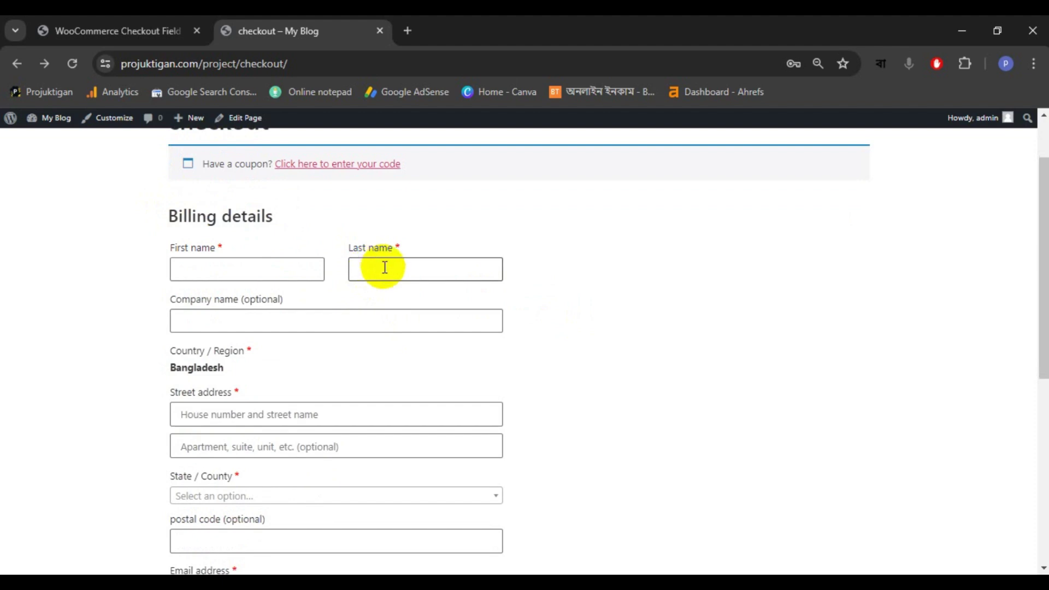
pyautogui.scroll(2, 382, 267)
pyautogui.moveTo(173, 201); pyautogui.dragTo(277, 199)
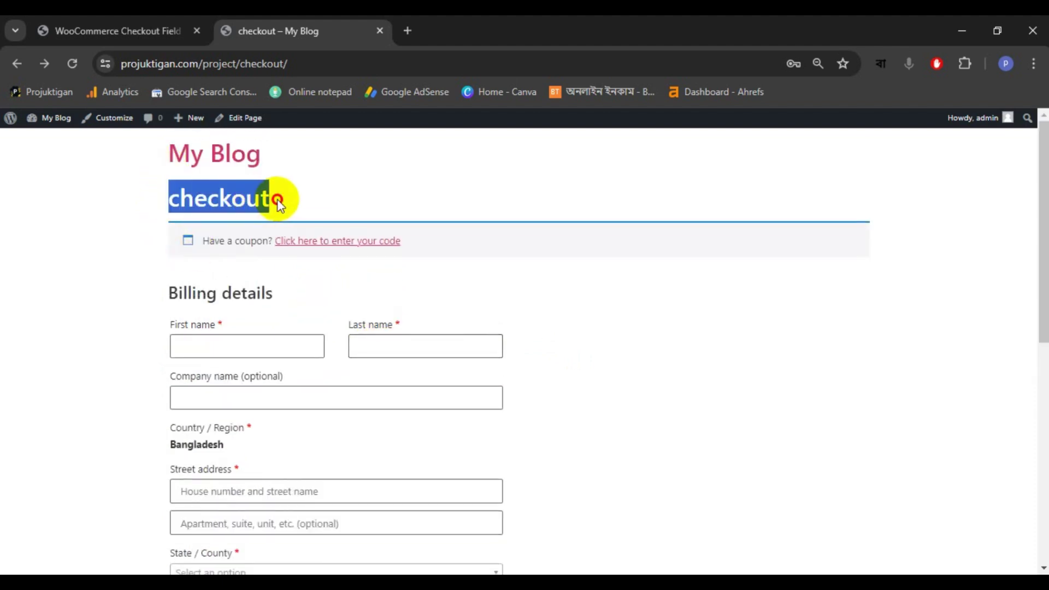
pyautogui.click(276, 199)
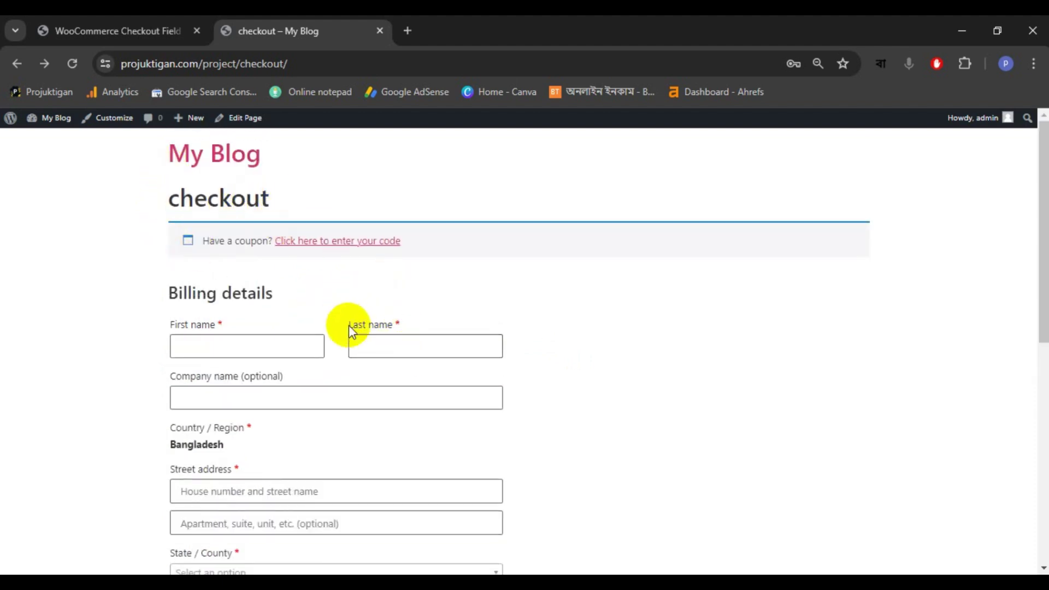
pyautogui.moveTo(187, 379); pyautogui.dragTo(251, 377)
pyautogui.click(241, 393)
pyautogui.scroll(-4, 241, 393)
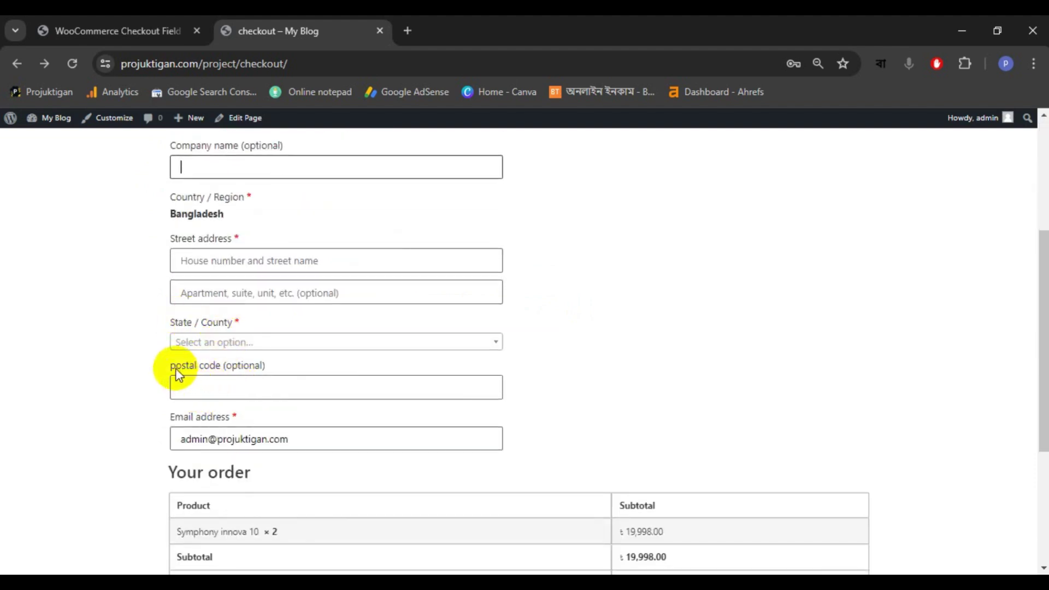
pyautogui.click(206, 285)
pyautogui.click(211, 367)
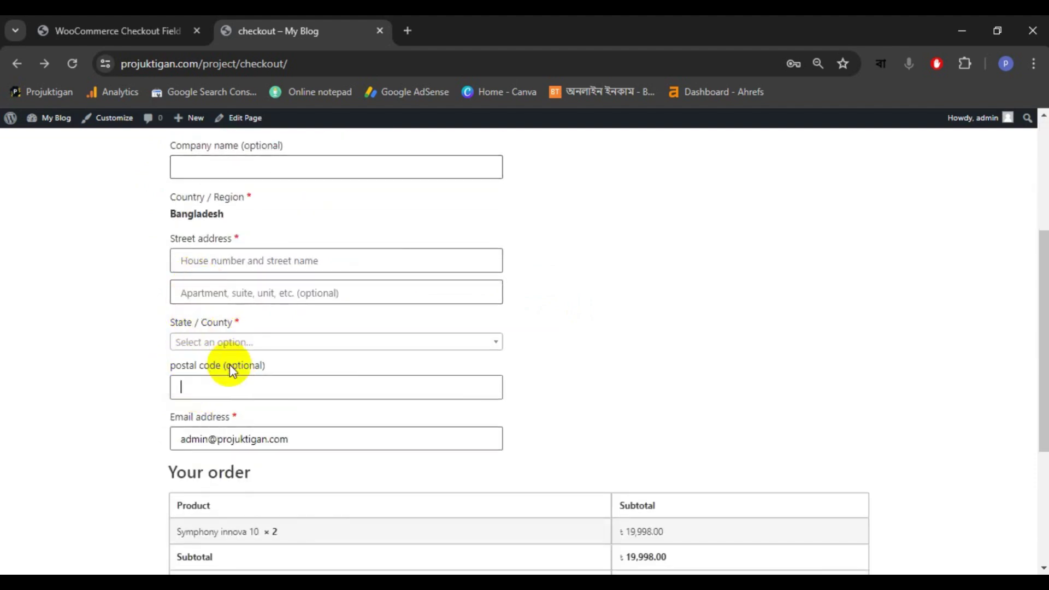
# - Scroll through the checkout billing form, re-checking the First name and Last name fields
pyautogui.scroll(4, 316, 445)
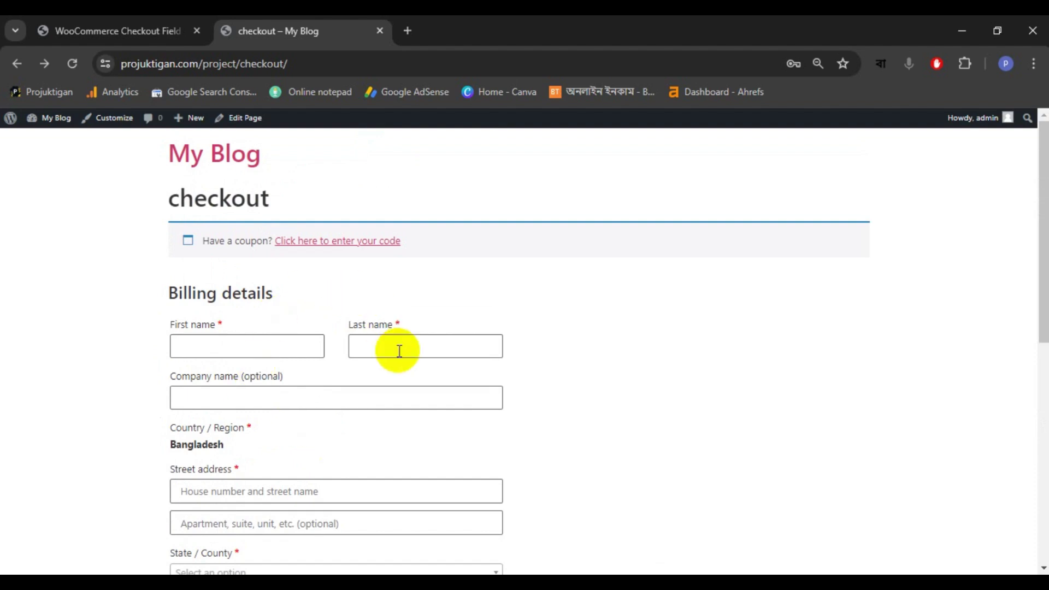
pyautogui.scroll(-3, 388, 306)
pyautogui.scroll(3, 377, 377)
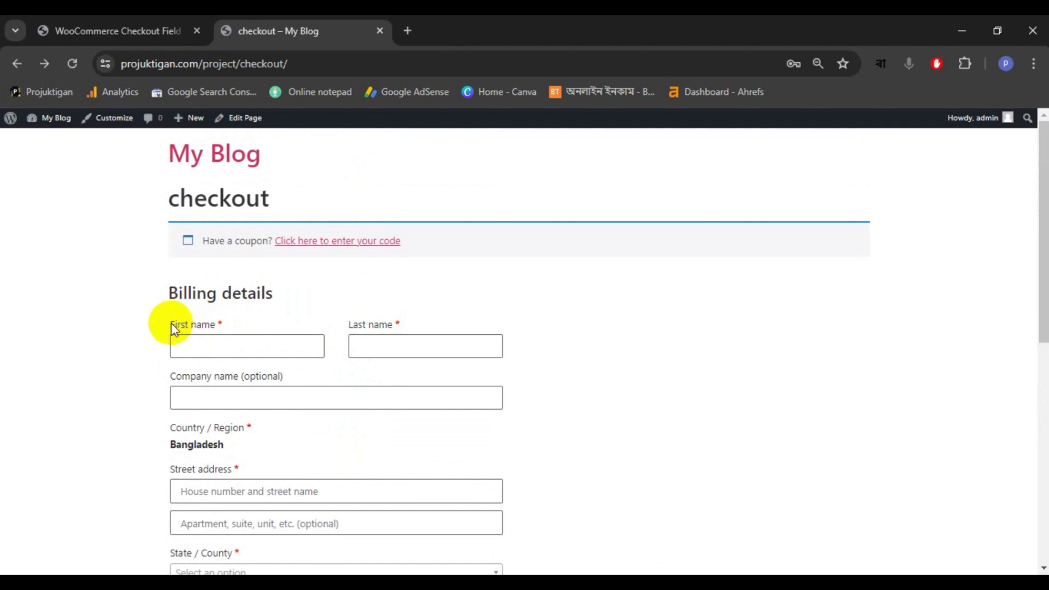
pyautogui.moveTo(170, 327); pyautogui.dragTo(192, 327)
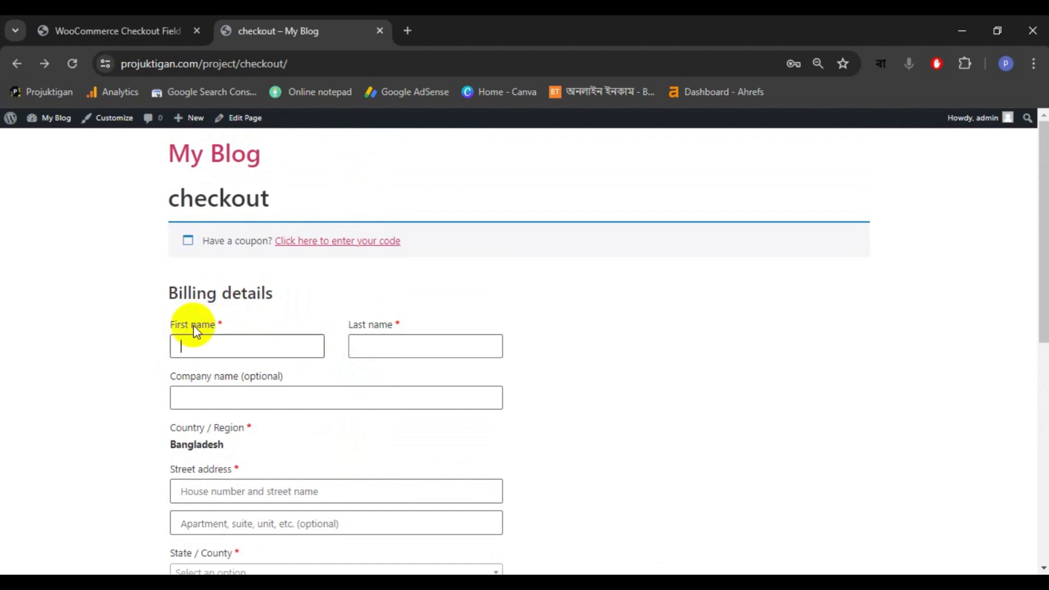
pyautogui.scroll(-3, 222, 385)
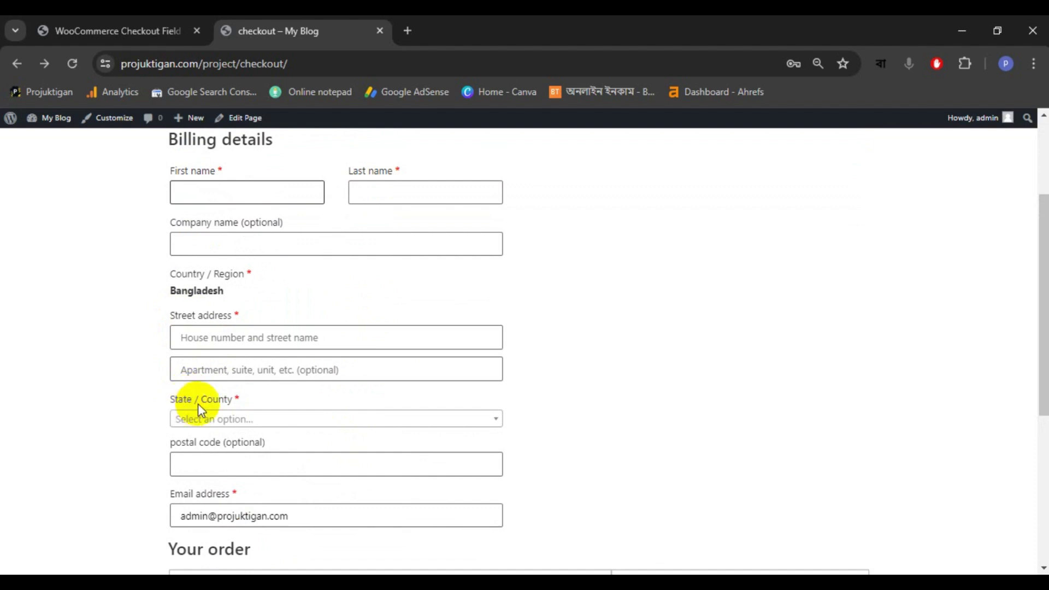
pyautogui.scroll(-2, 198, 404)
pyautogui.scroll(3, 241, 441)
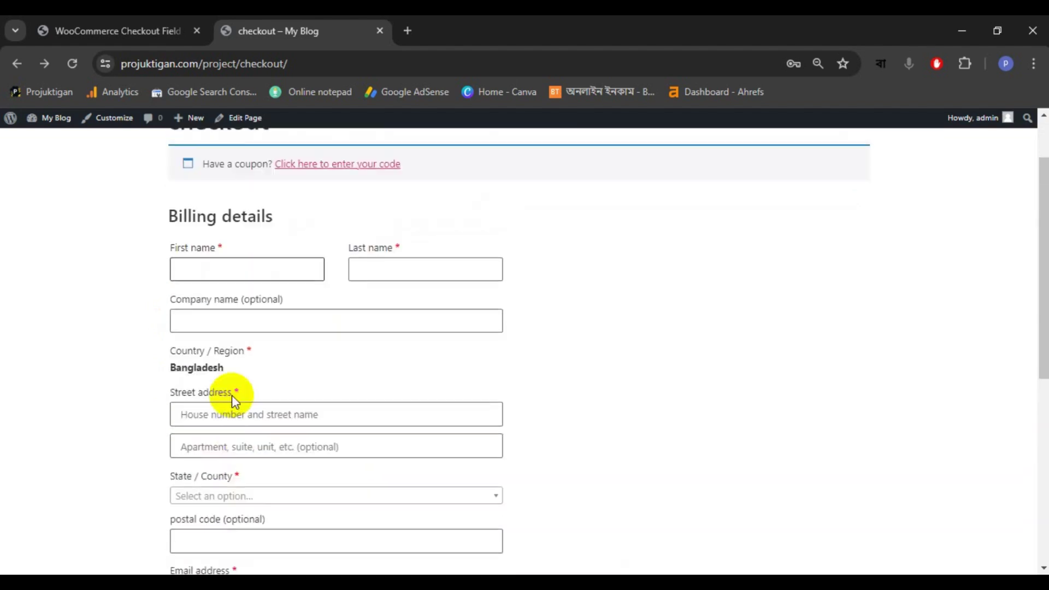
pyautogui.scroll(-3, 232, 396)
pyautogui.scroll(3, 215, 485)
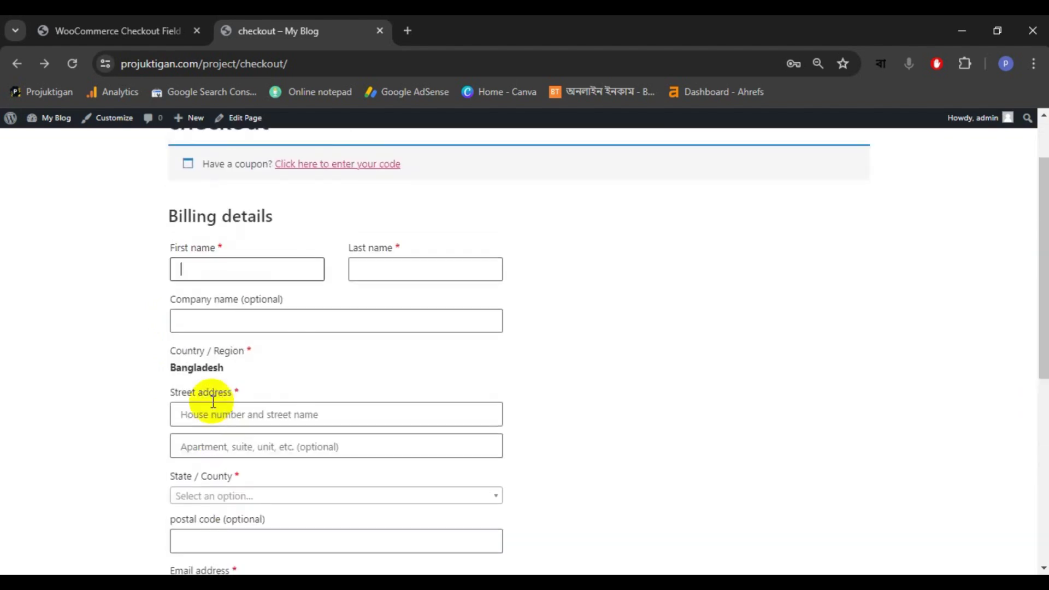
pyautogui.click(368, 276)
pyautogui.scroll(1, 163, 415)
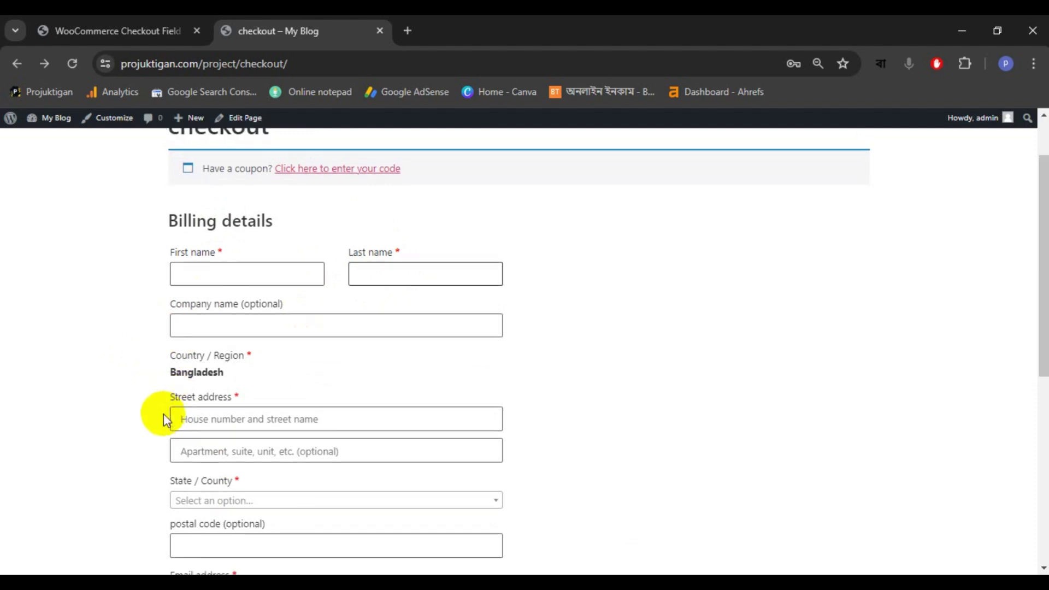
pyautogui.scroll(2, 163, 414)
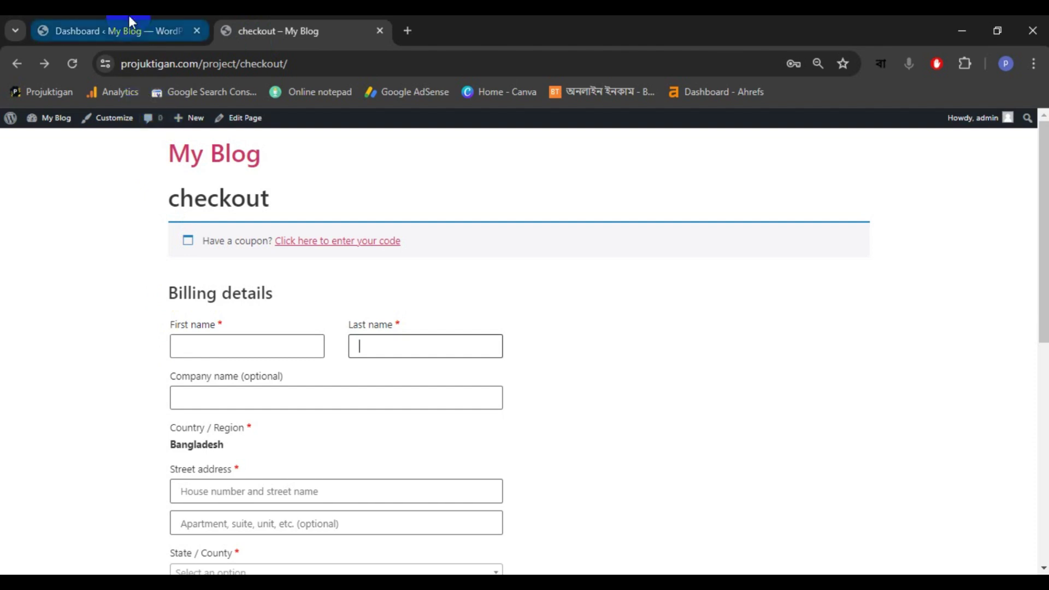
# - Go to Plugins > Add New Plugin in the dashboard and search for 'checkout field editor'
pyautogui.click(129, 22)
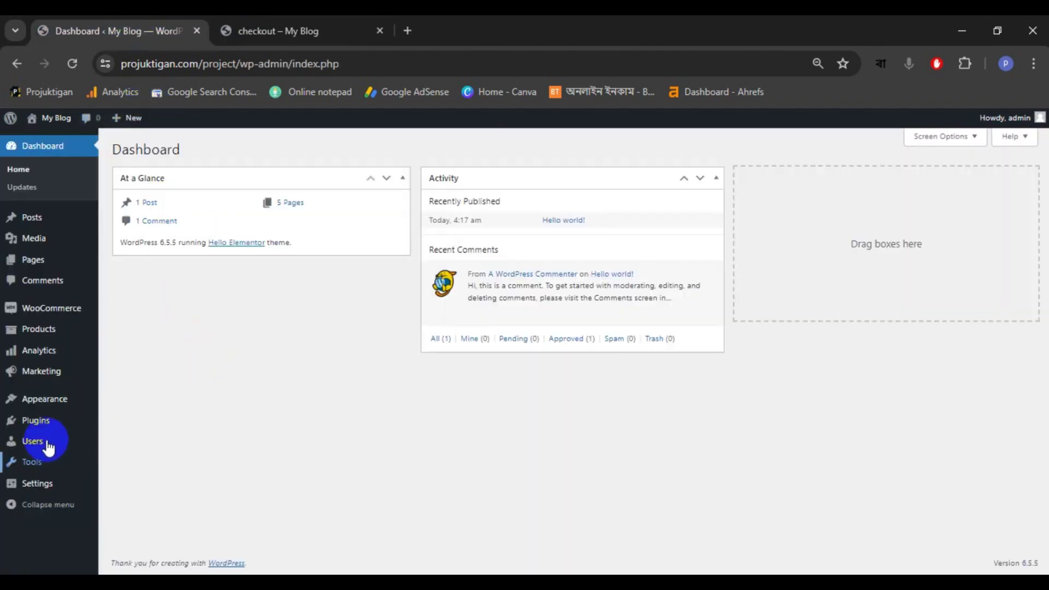
pyautogui.moveTo(45, 425)
pyautogui.click(150, 441)
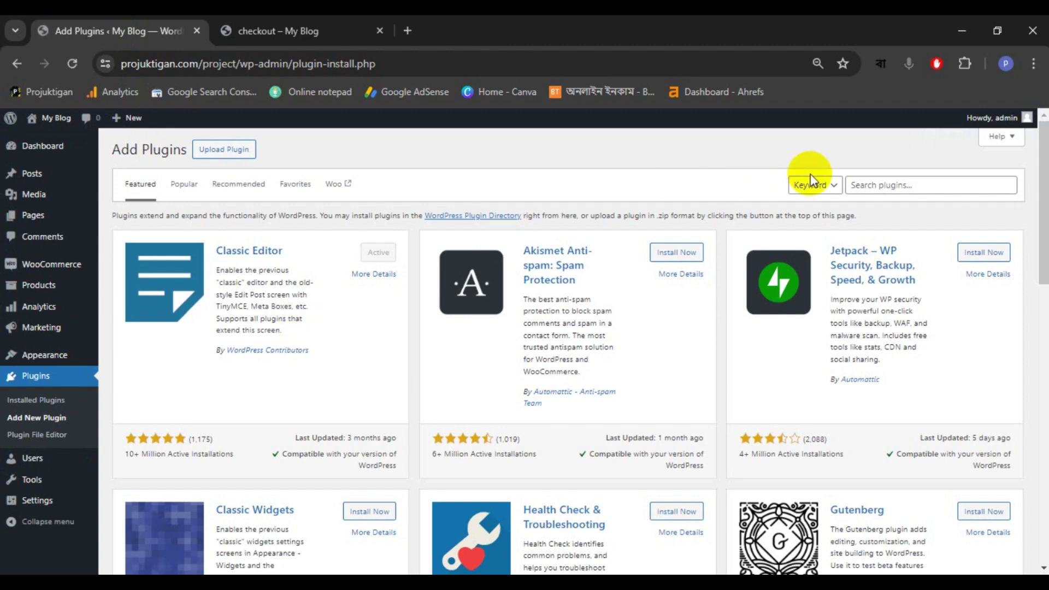
pyautogui.click(872, 186)
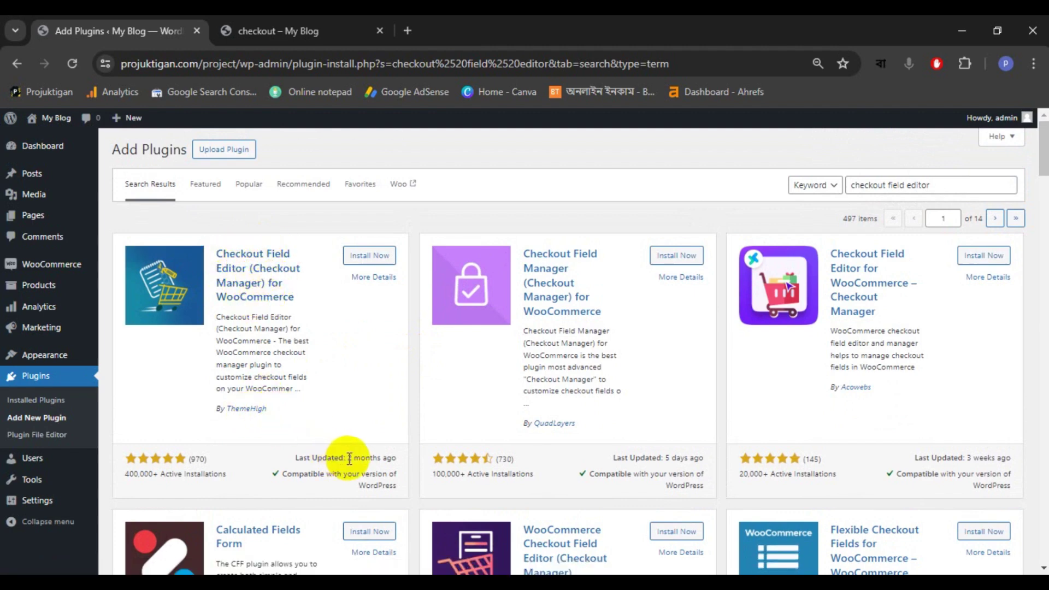
# - Install and activate ThemeHigh's Checkout Field Editor for WooCommerce plugin, version 2.0.2
pyautogui.moveTo(317, 457); pyautogui.dragTo(345, 458)
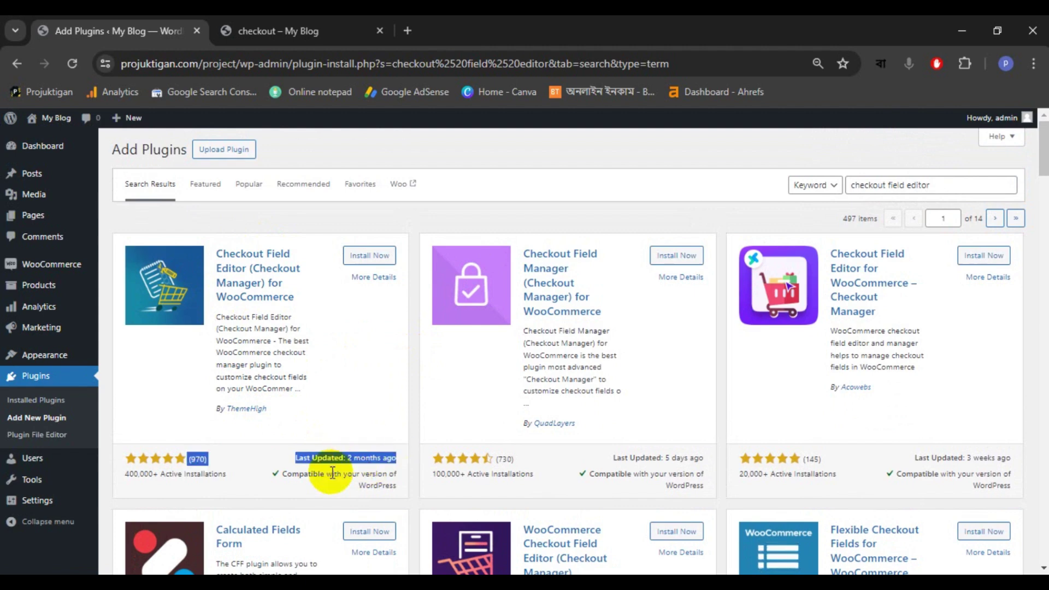
pyautogui.click(306, 473)
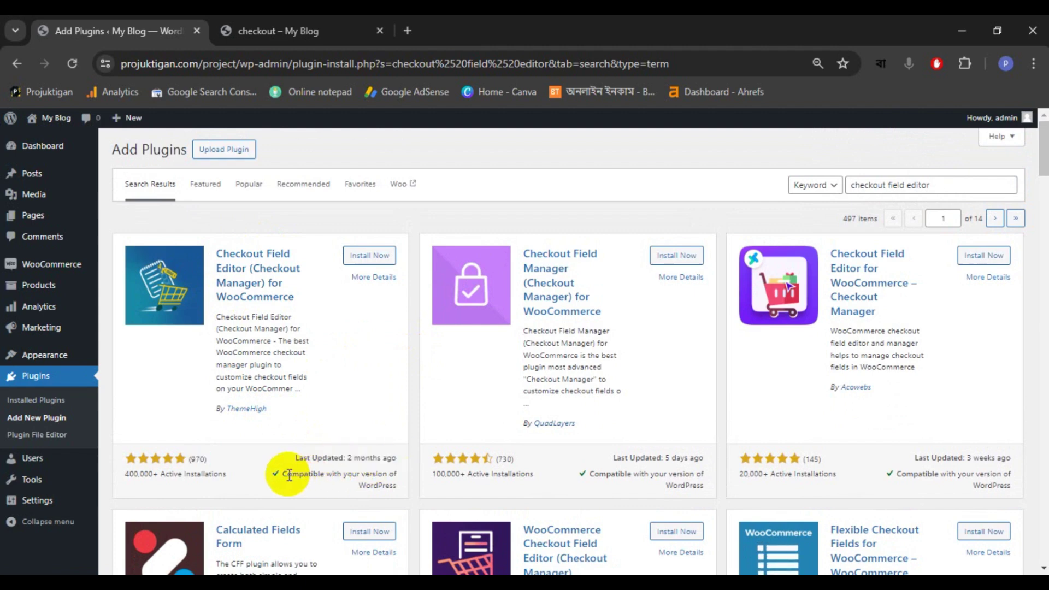
pyautogui.click(370, 257)
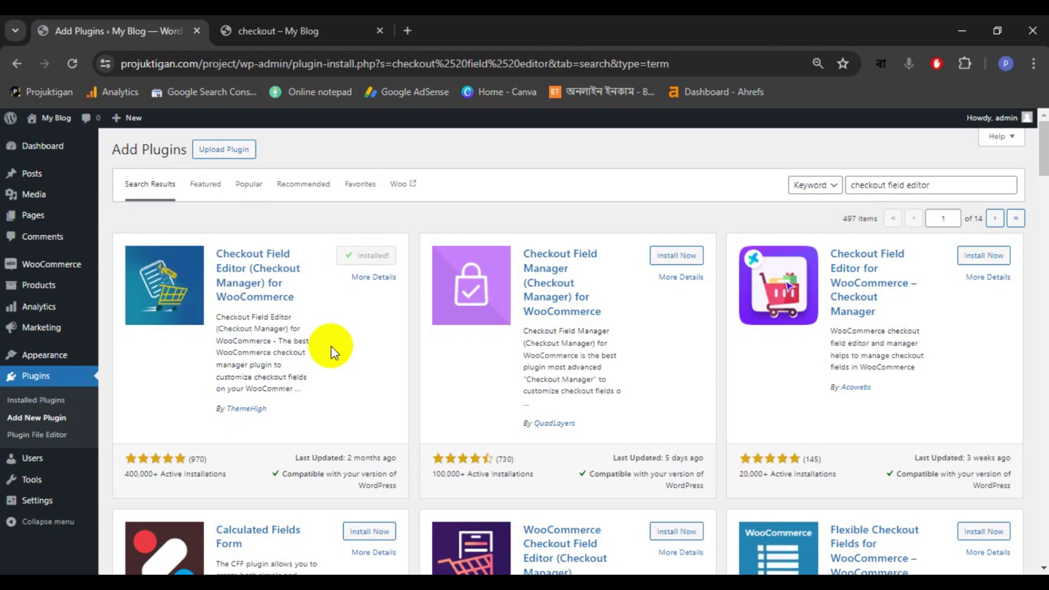
pyautogui.click(376, 255)
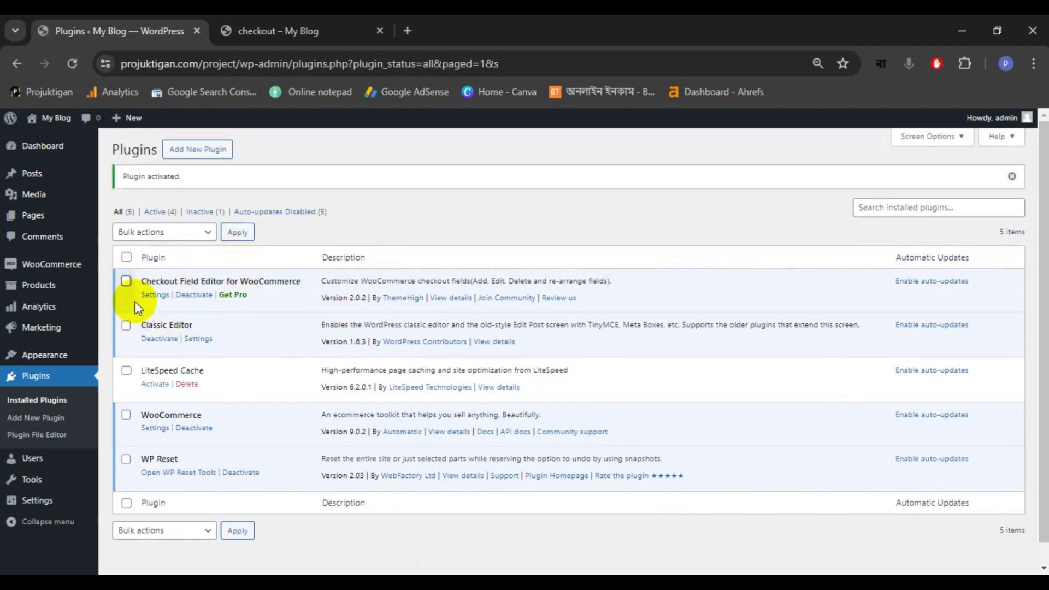
# - Open WooCommerce > Checkout Form to show the plugin's billing field list
pyautogui.click(47, 267)
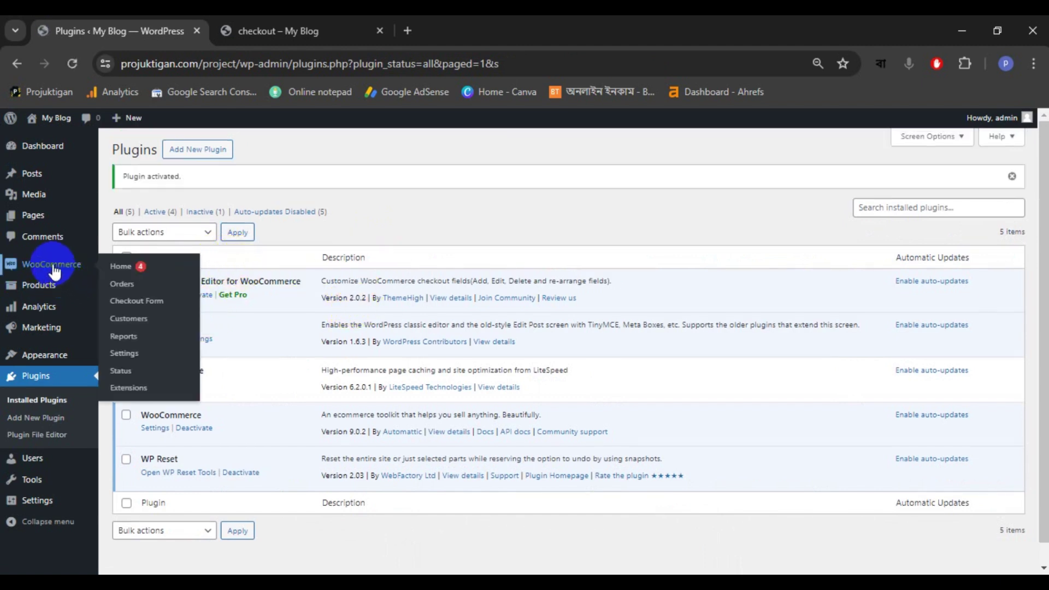
pyautogui.click(140, 306)
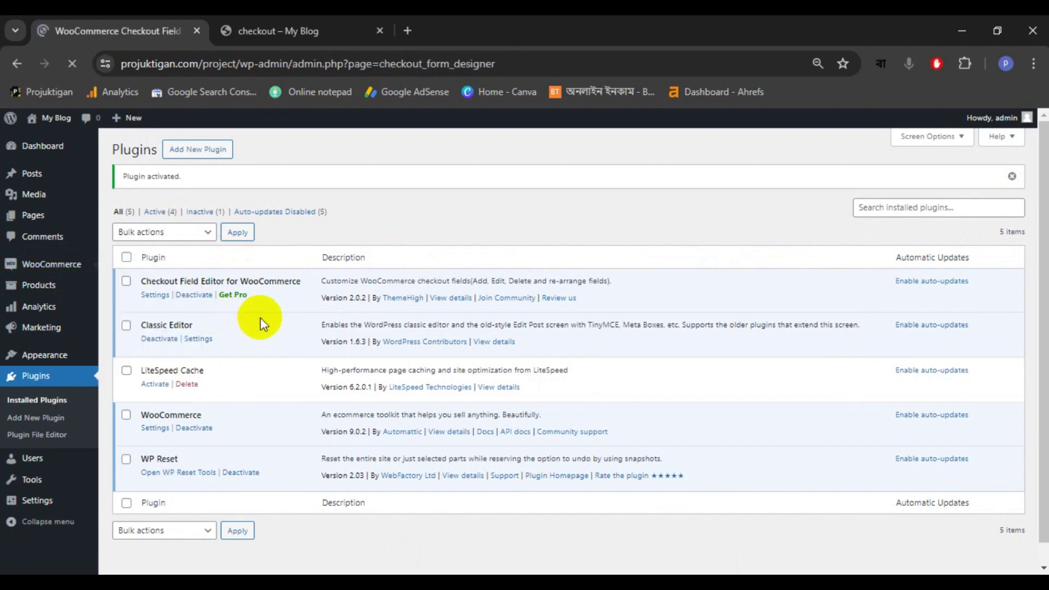
pyautogui.scroll(-2, 262, 410)
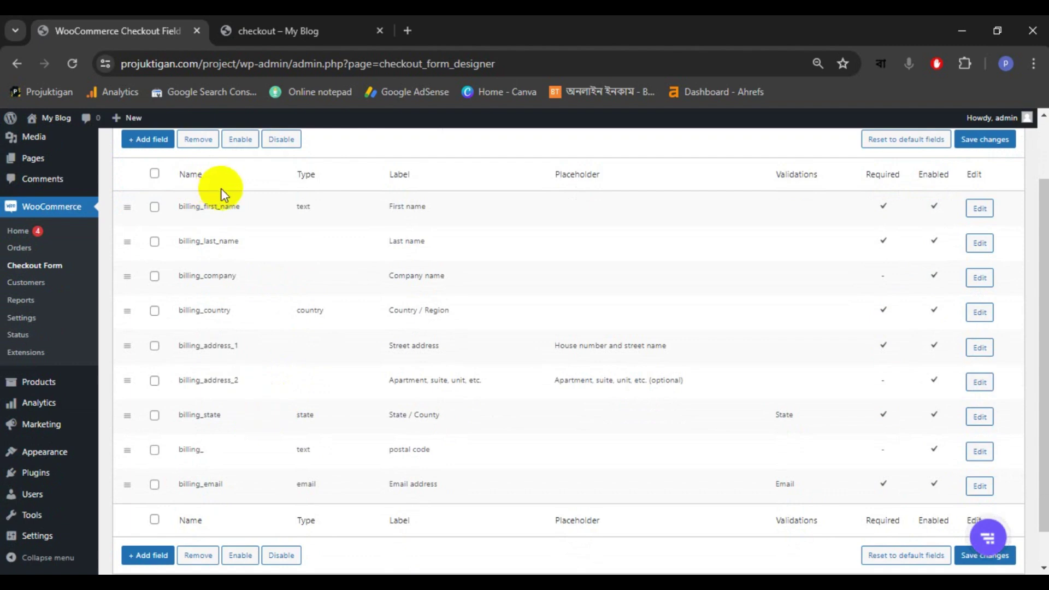
# - Compare the field list with the live checkout page, then return to the field editor
pyautogui.hotkey('ctrl', 'Tab')
pyautogui.moveTo(172, 200); pyautogui.dragTo(281, 204)
pyautogui.click(169, 136)
pyautogui.click(136, 27)
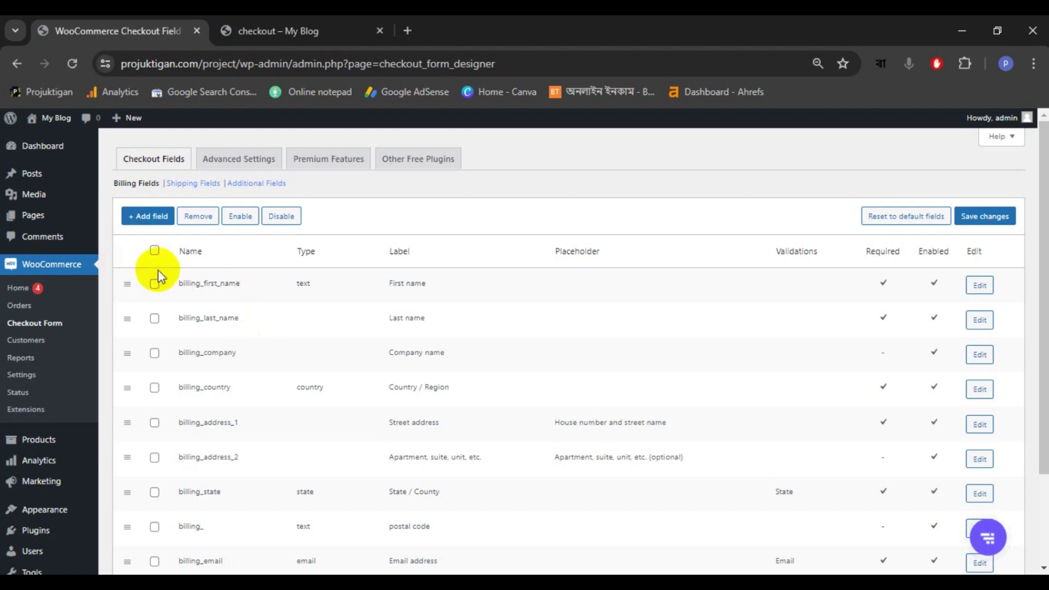
# - Trash the existing checkout page from Pages > All Pages and start a new page
pyautogui.click(53, 260)
pyautogui.moveTo(82, 214)
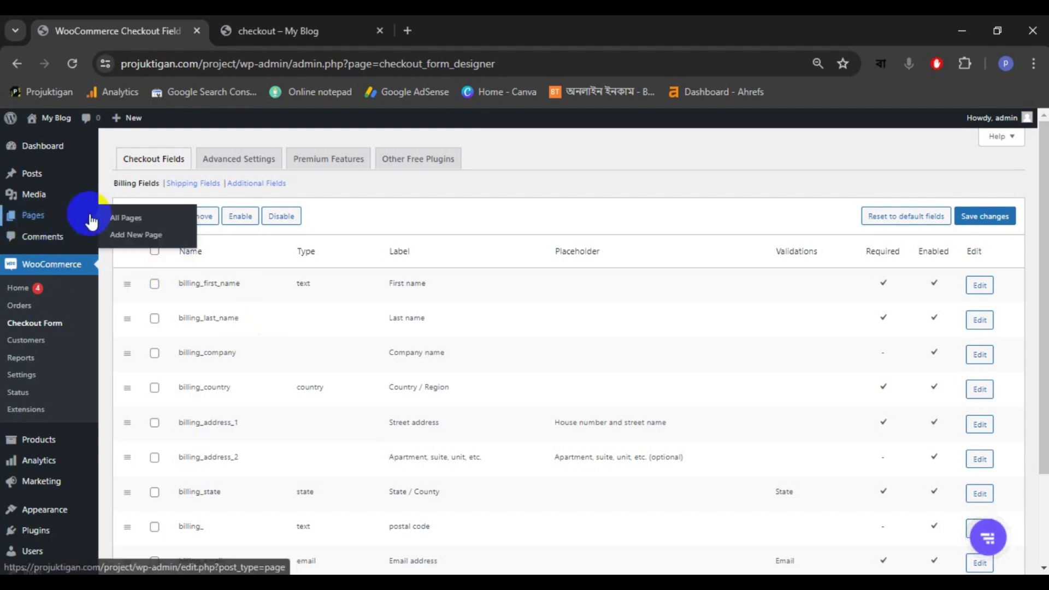
pyautogui.click(130, 222)
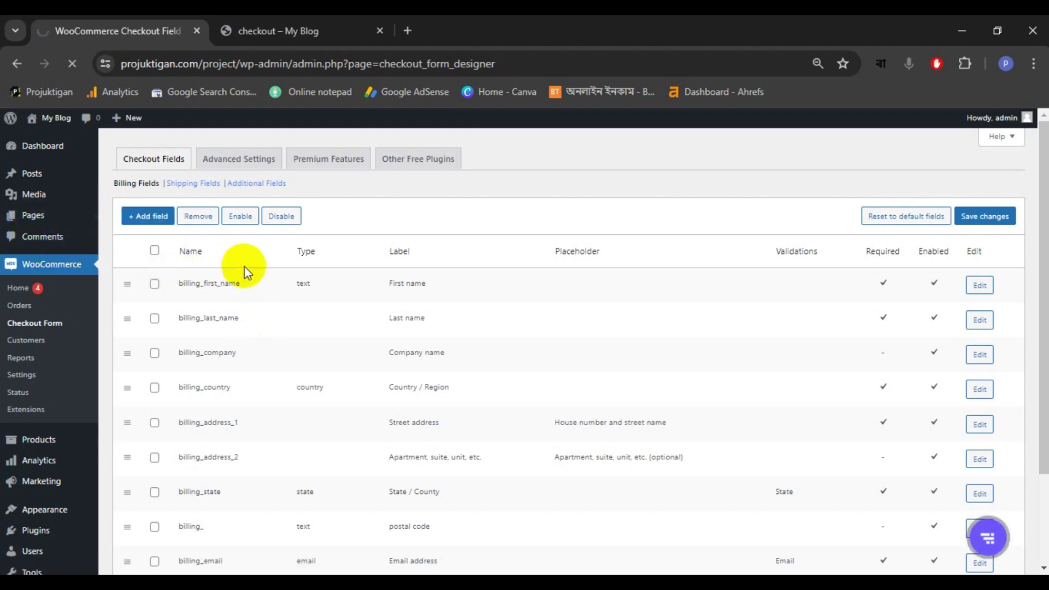
pyautogui.moveTo(206, 277)
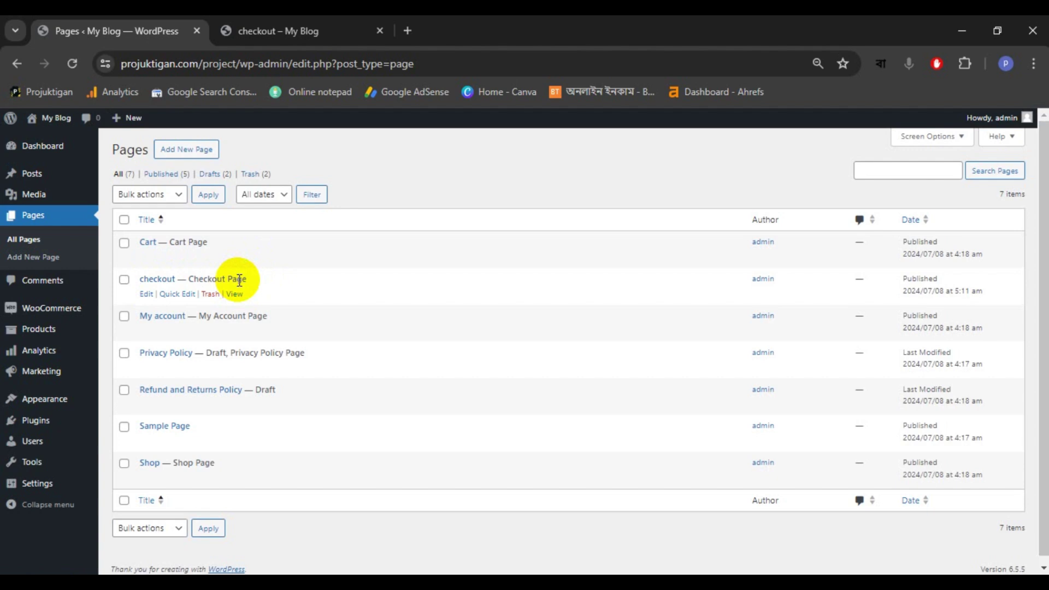
pyautogui.click(210, 296)
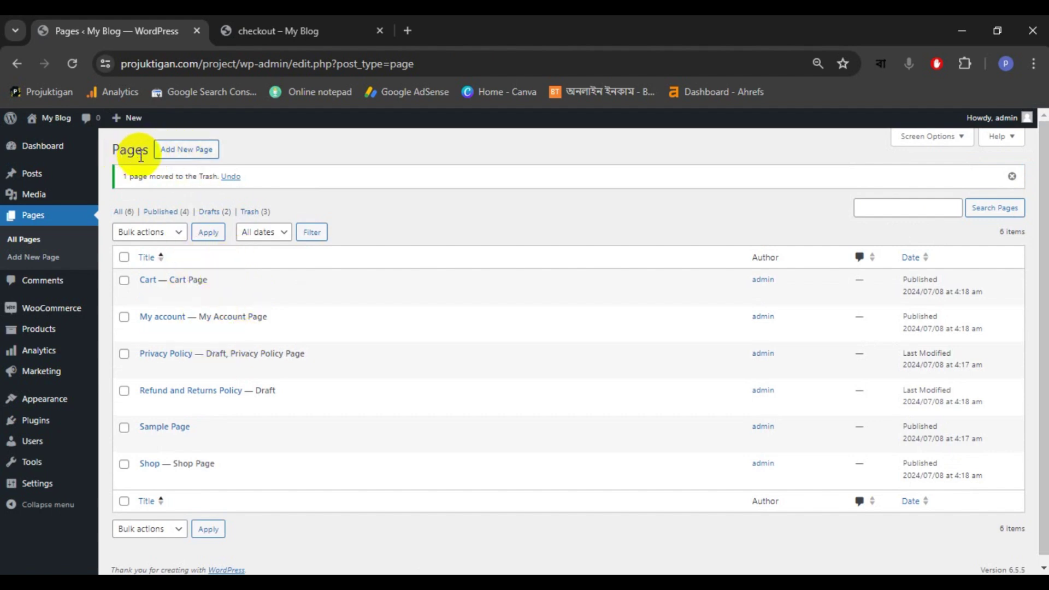
pyautogui.click(184, 151)
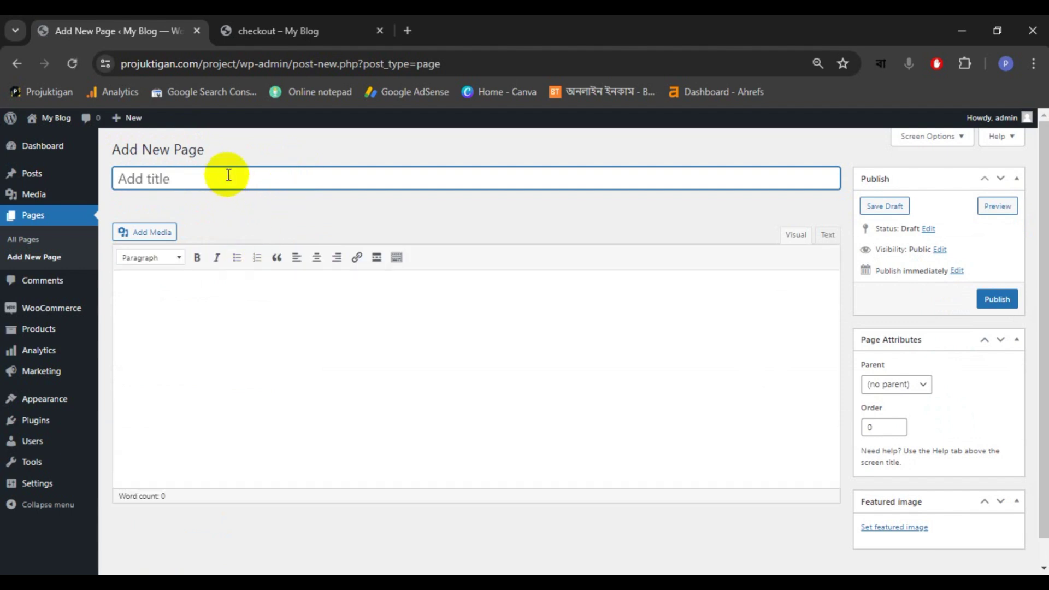
# - Title the new page 'checkout' and put the [woocommerce_checkout] shortcode in its body
pyautogui.write('checkout')
pyautogui.click(293, 25)
pyautogui.doubleClick(198, 199)
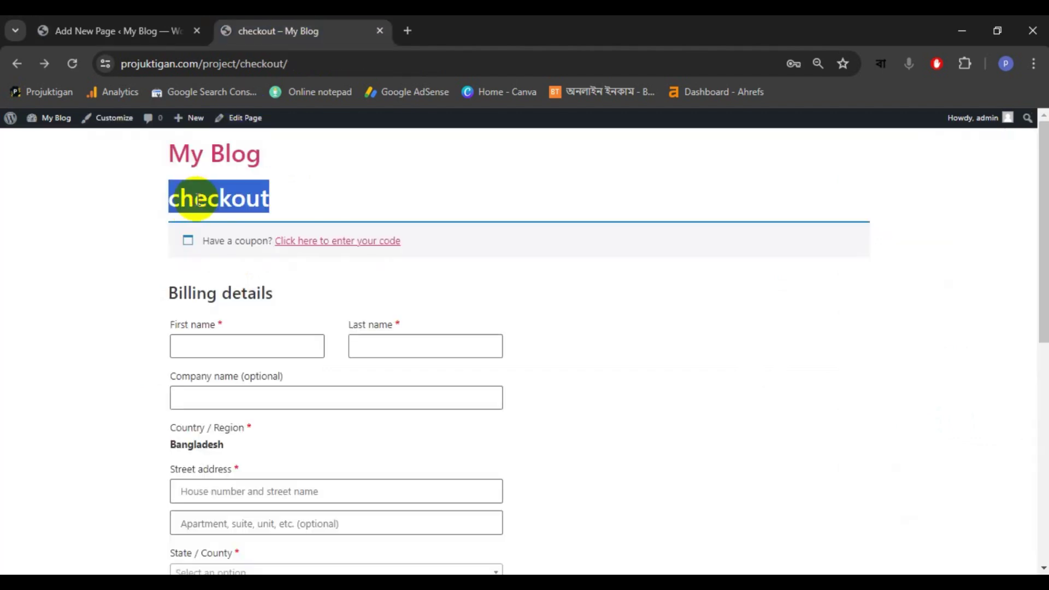
pyautogui.click(61, 28)
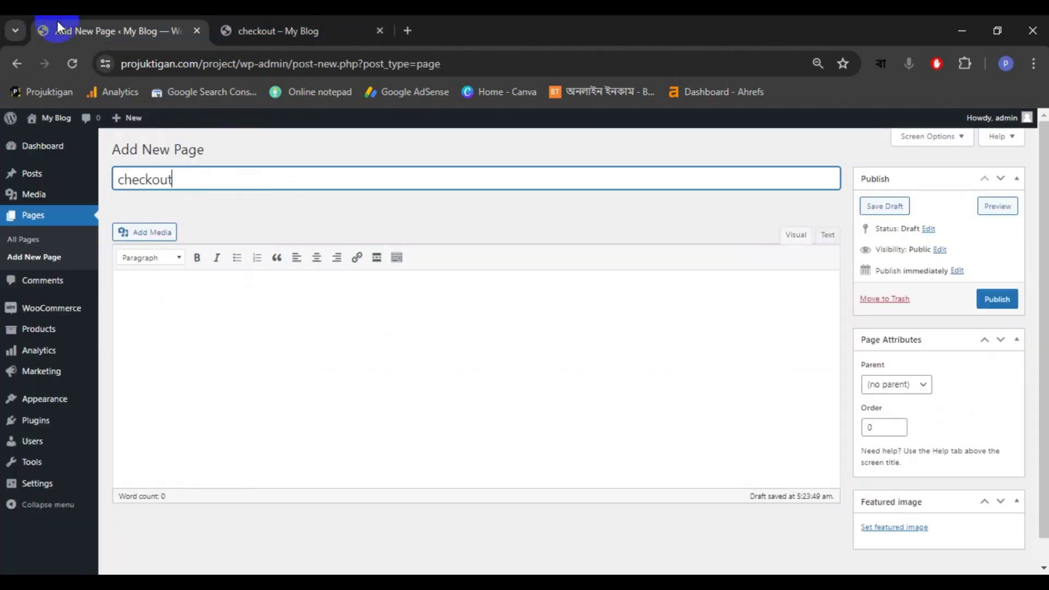
pyautogui.hotkey('ctrl', 'a')
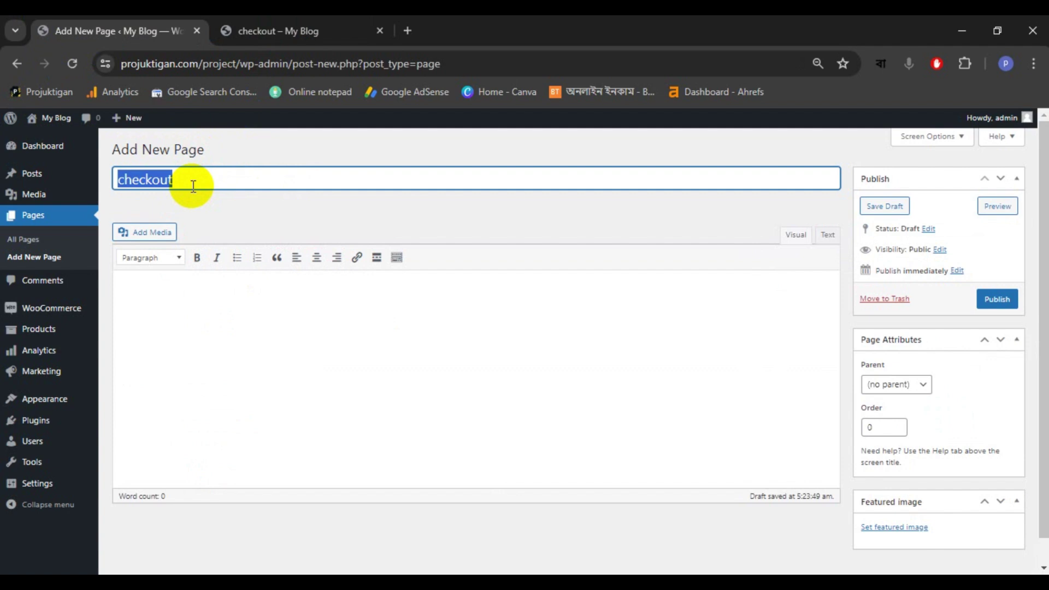
pyautogui.click(193, 186)
pyautogui.click(206, 276)
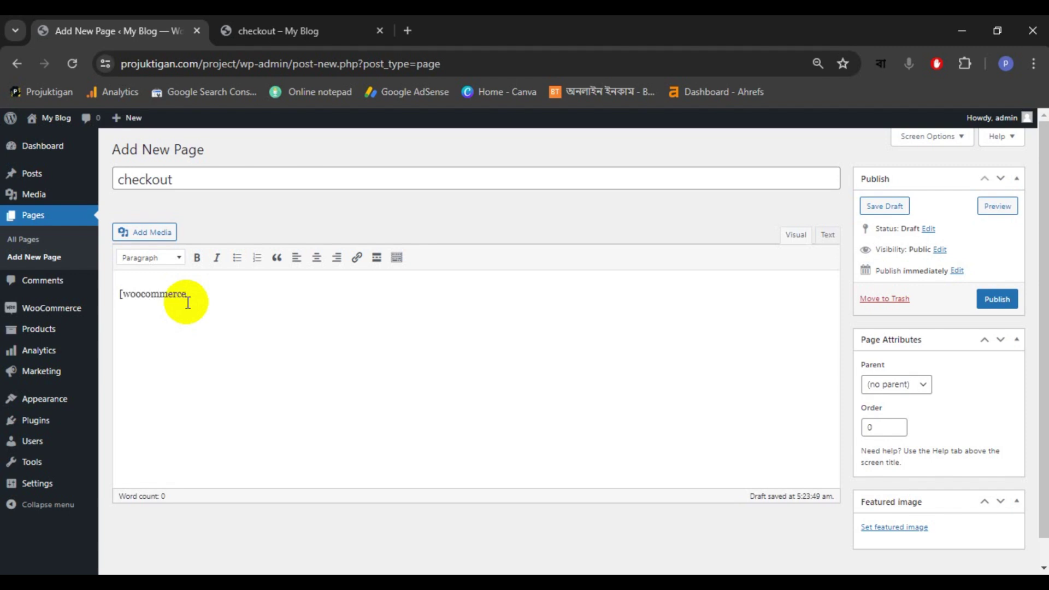
pyautogui.write('[woocommerce_checkout')
pyautogui.moveTo(264, 288); pyautogui.dragTo(114, 293)
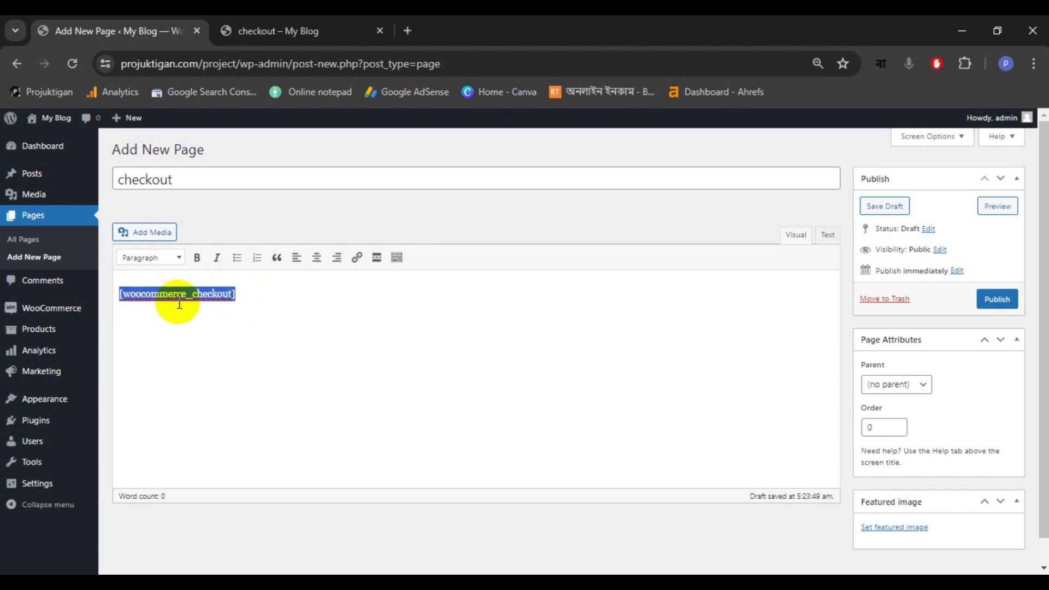
pyautogui.moveTo(235, 294); pyautogui.dragTo(114, 293)
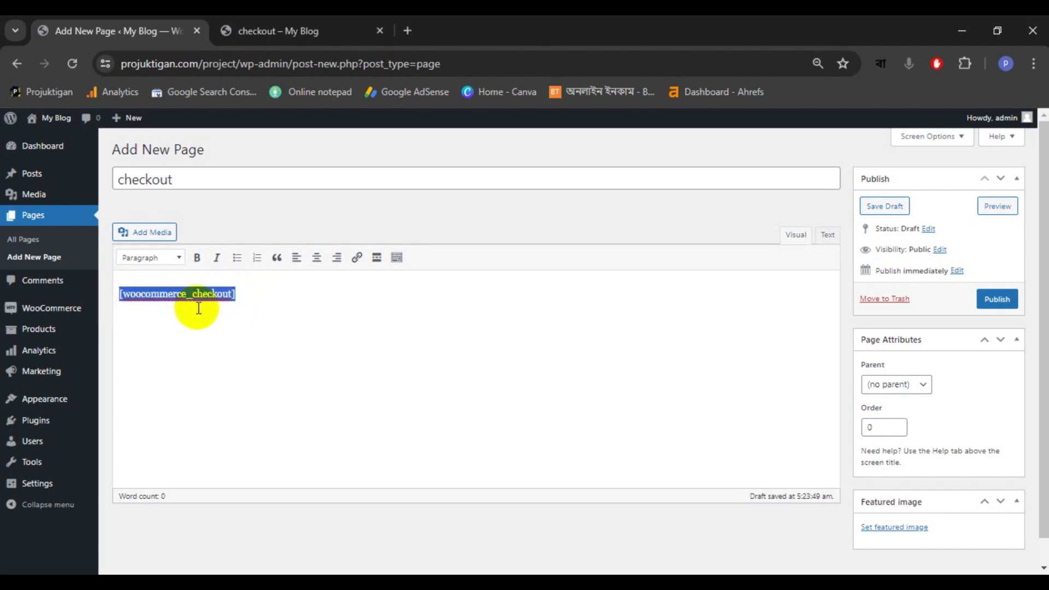
pyautogui.click(242, 306)
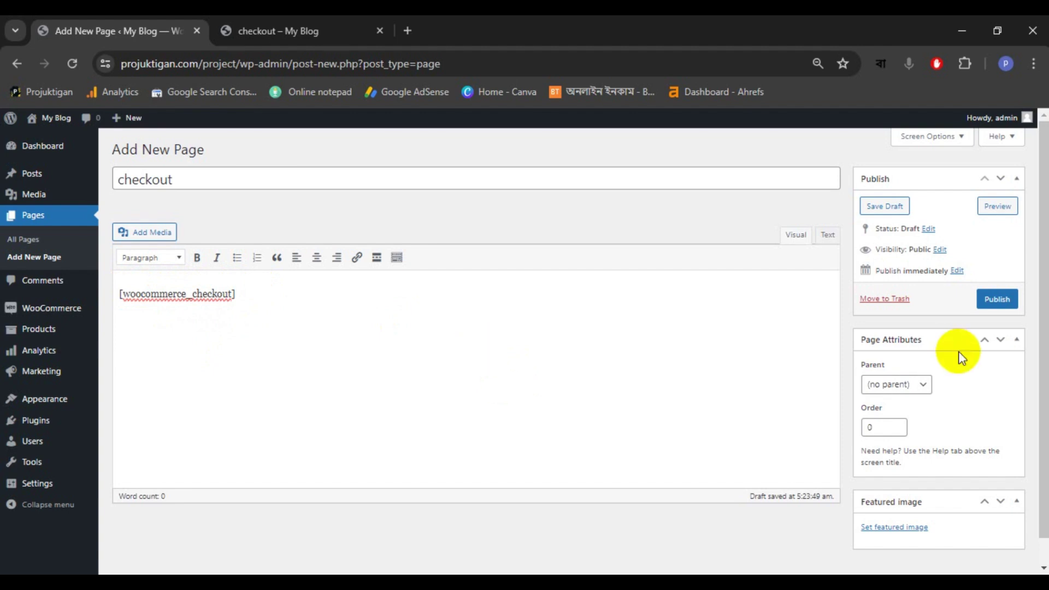
# - Publish the checkout page and reload the live checkout to confirm the billing form appears
pyautogui.click(997, 299)
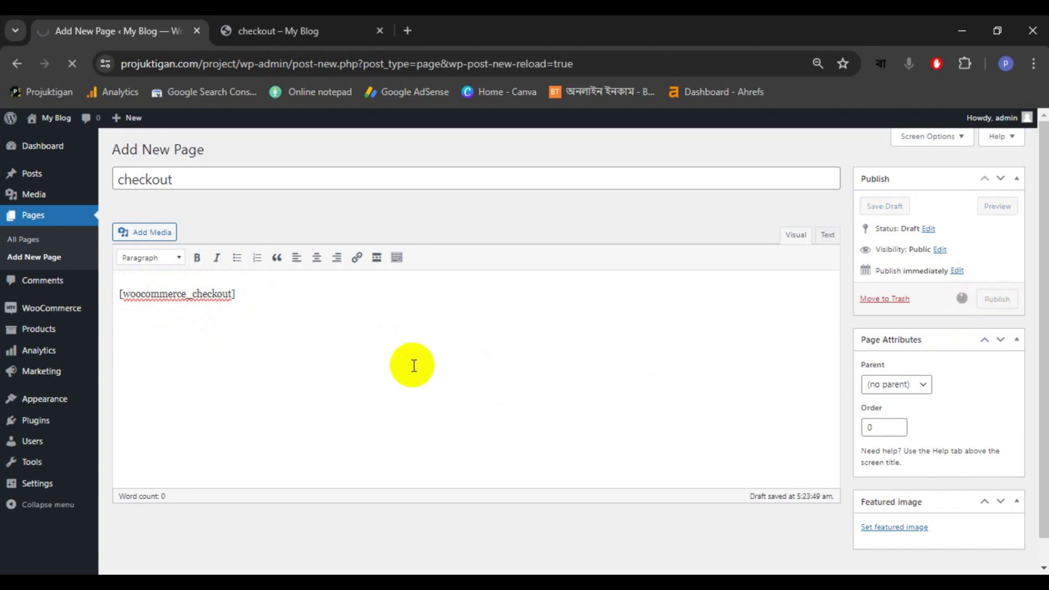
pyautogui.rightClick(188, 330)
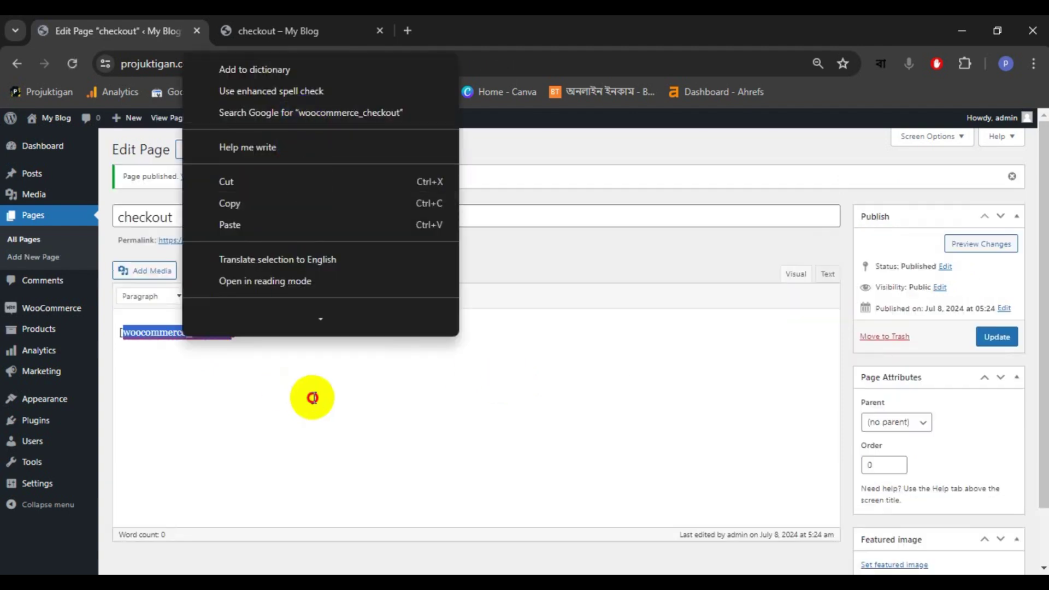
pyautogui.click(325, 364)
pyautogui.click(315, 22)
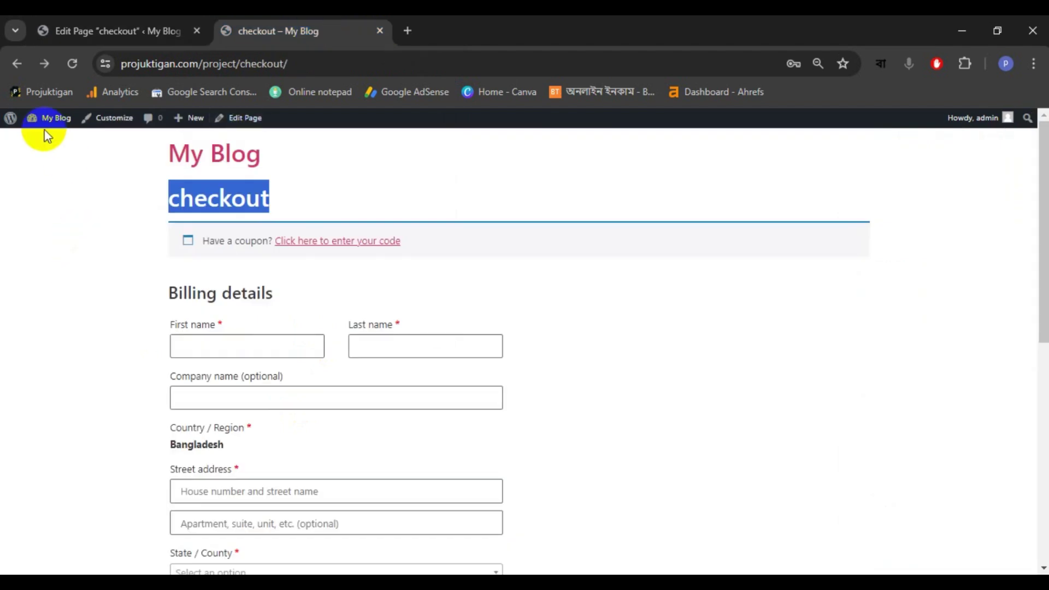
pyautogui.click(72, 64)
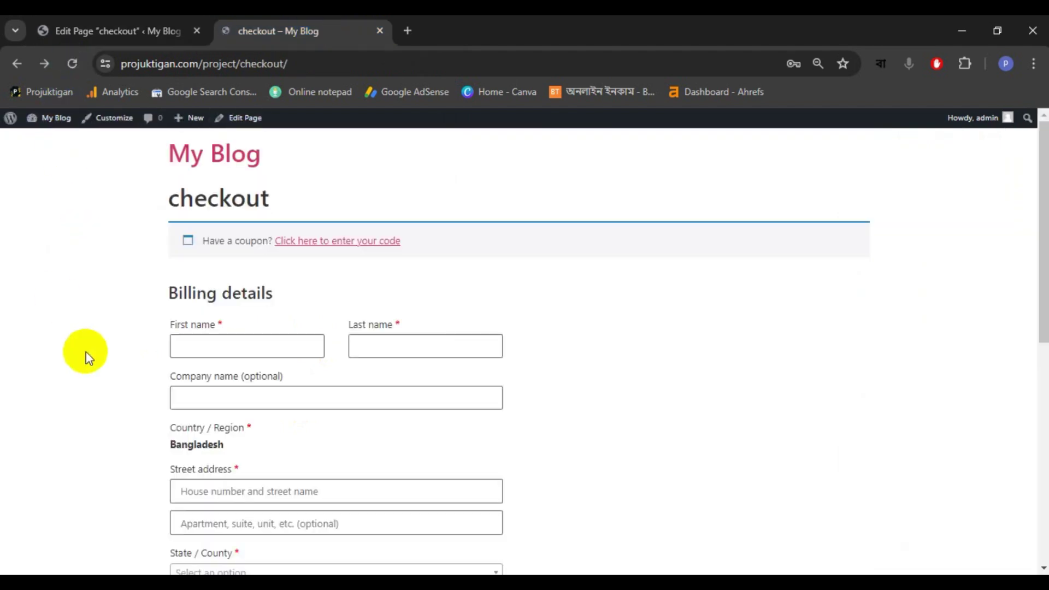
pyautogui.hotkey('ctrl', 'shift', 'Tab')
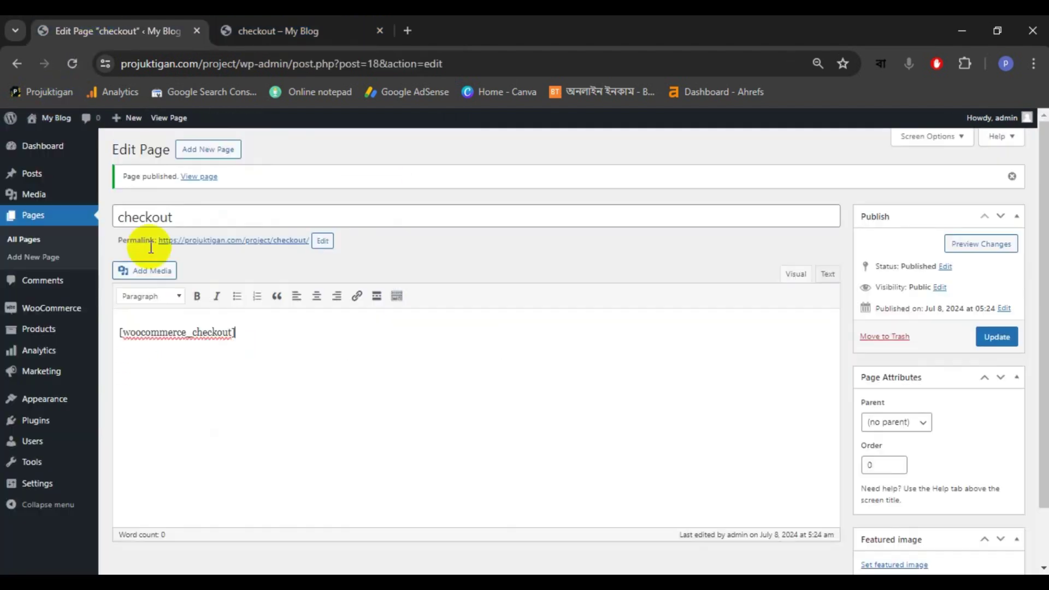
pyautogui.click(68, 307)
# - Open the WooCommerce Checkout Form designer and compare it with the live Last name field
pyautogui.moveTo(68, 309)
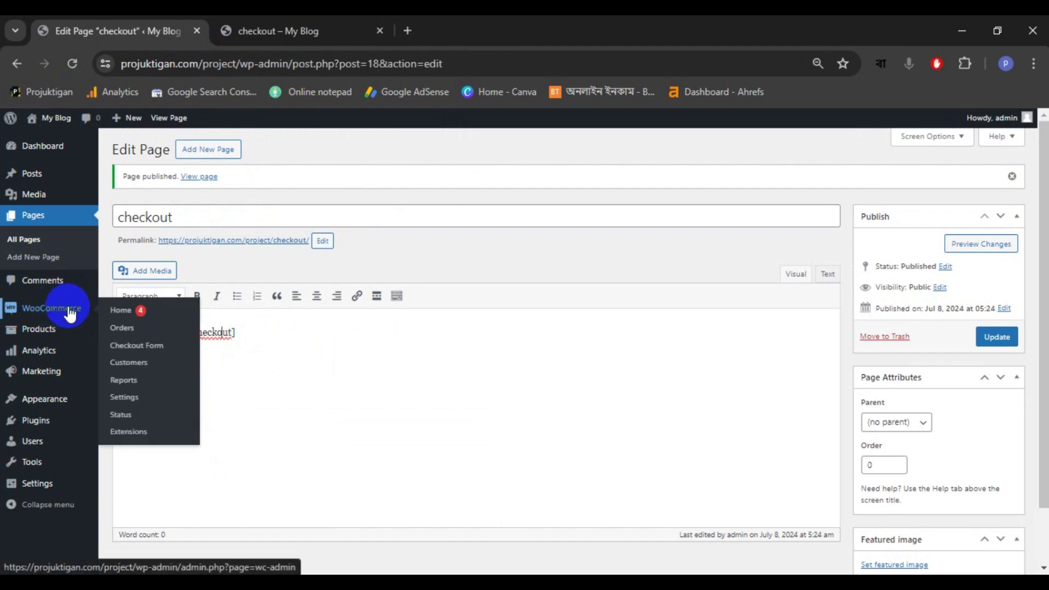
pyautogui.click(144, 345)
pyautogui.click(141, 345)
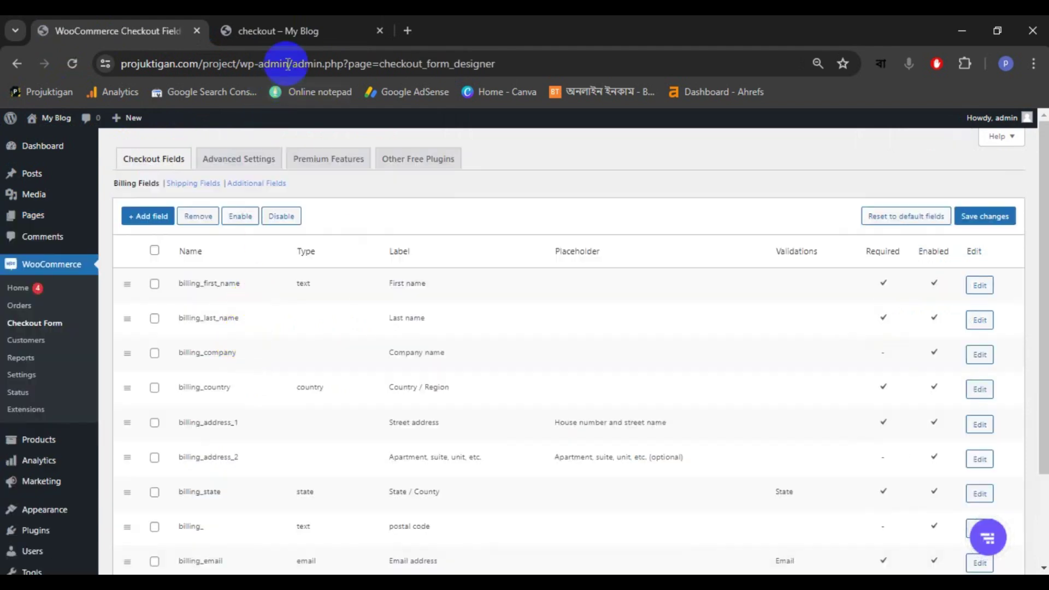
pyautogui.click(290, 23)
pyautogui.moveTo(352, 329); pyautogui.dragTo(398, 324)
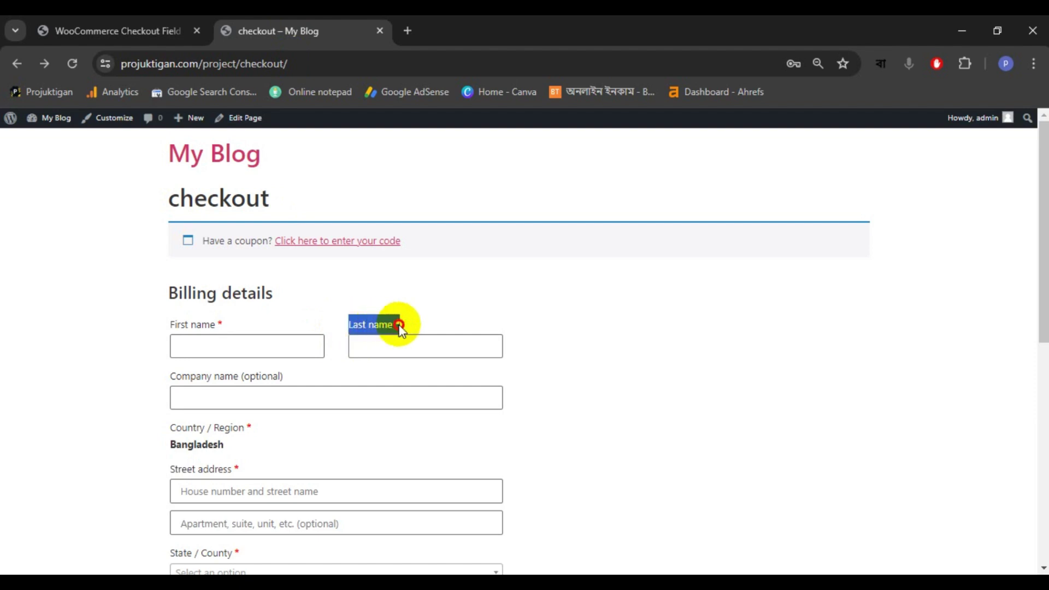
pyautogui.click(140, 19)
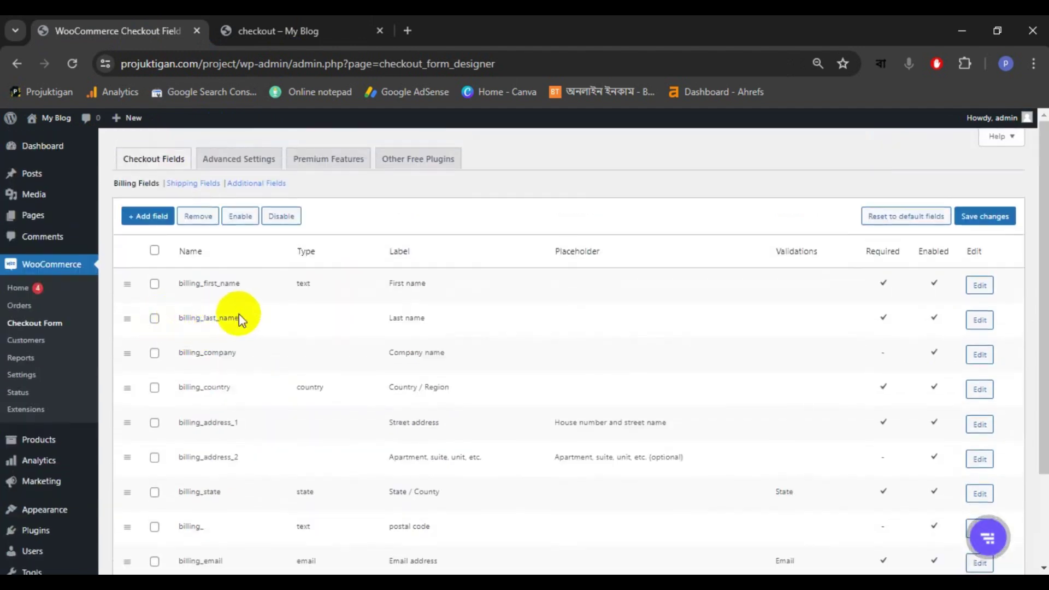
# - Disable the billing_last_name and billing_company fields and save the changes
pyautogui.click(154, 319)
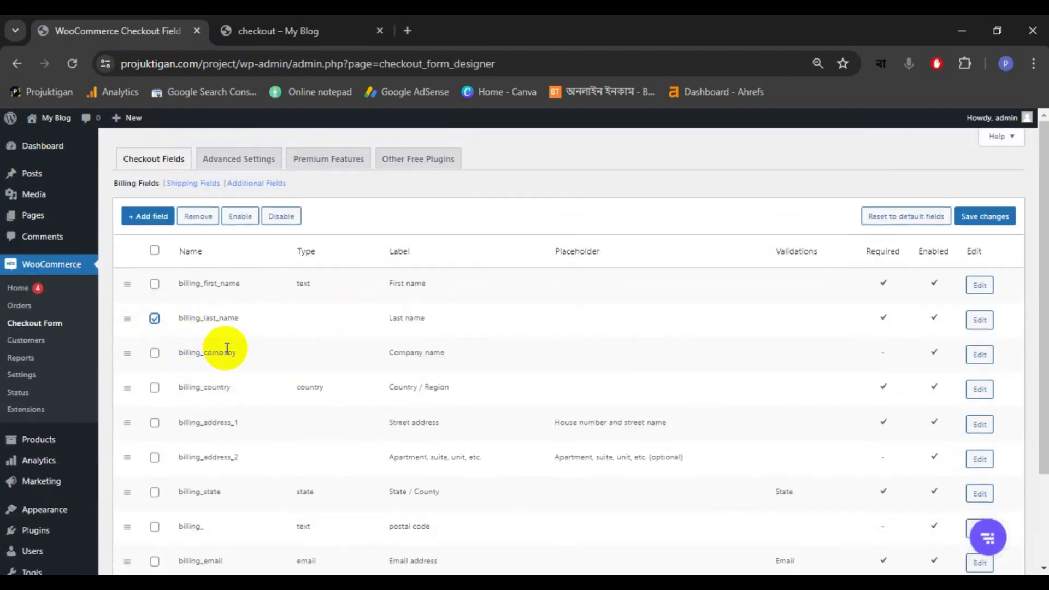
pyautogui.click(155, 353)
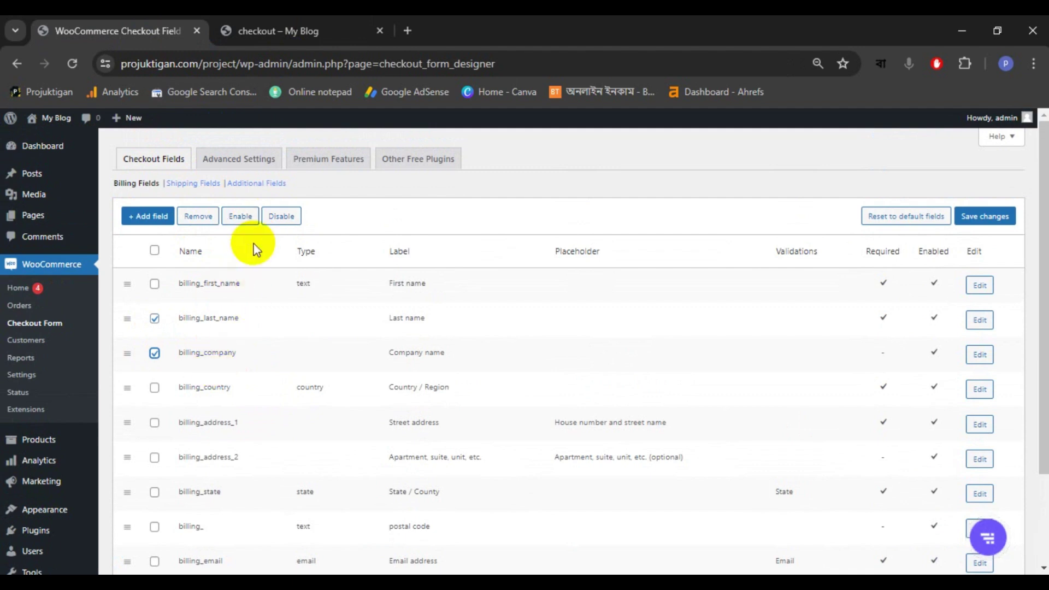
pyautogui.click(281, 216)
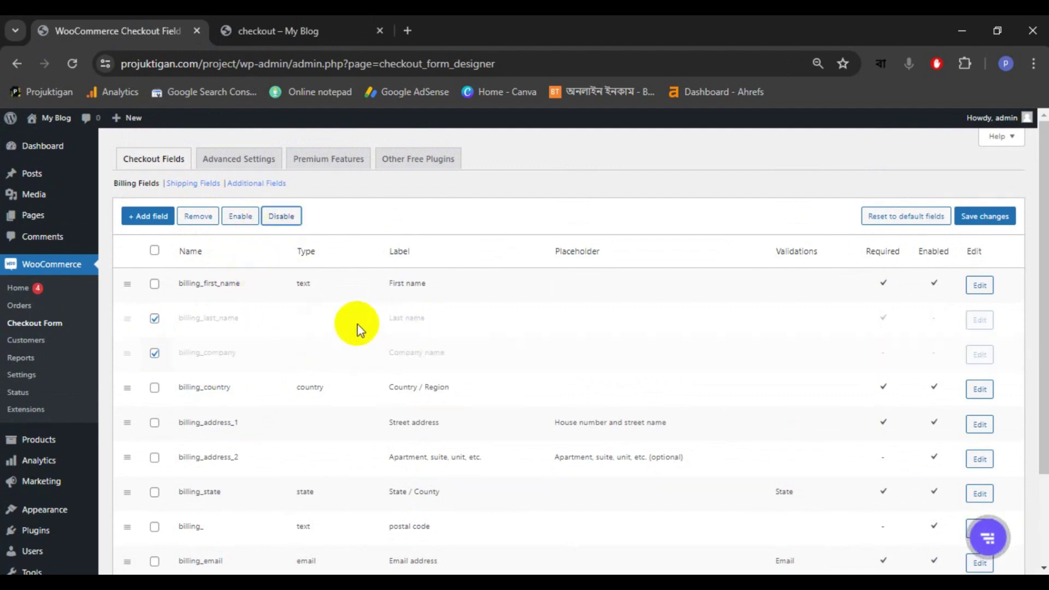
pyautogui.click(986, 219)
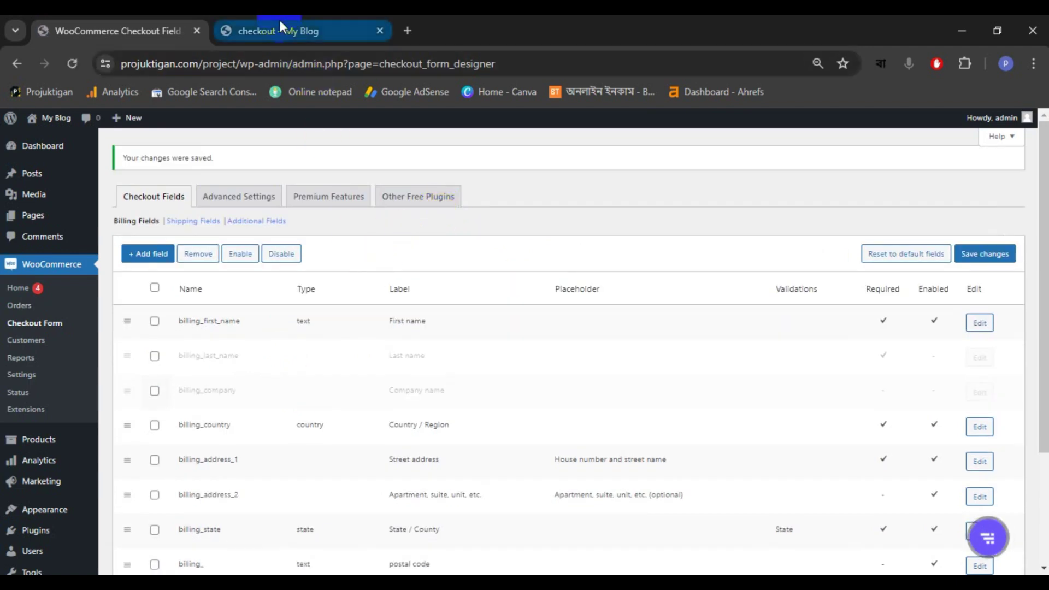
# - Reload the live checkout, confirm Last name and Company name are gone, and inspect the postal code field
pyautogui.click(280, 27)
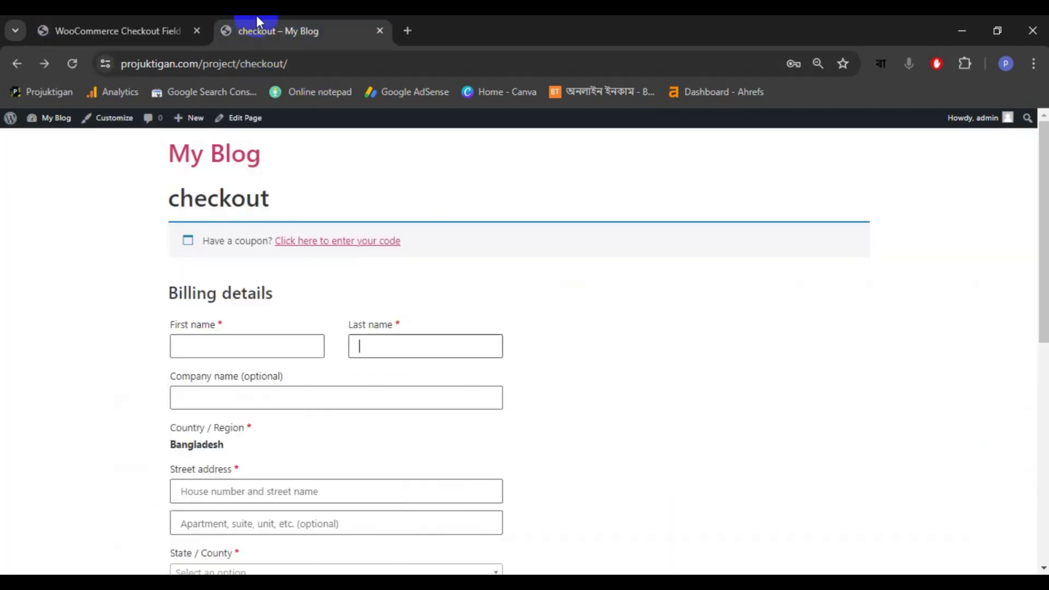
pyautogui.click(72, 65)
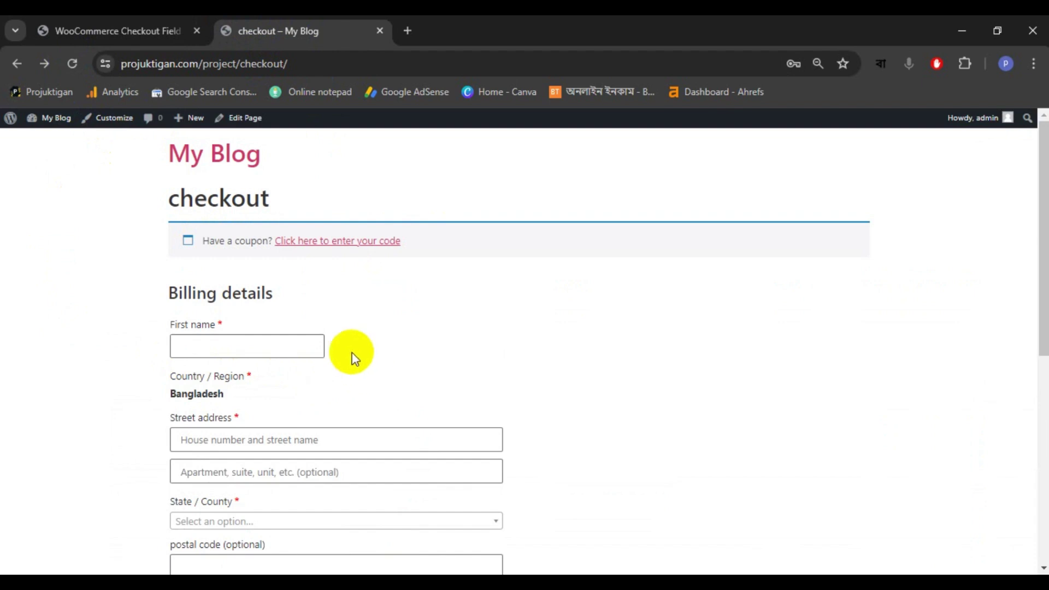
pyautogui.click(94, 28)
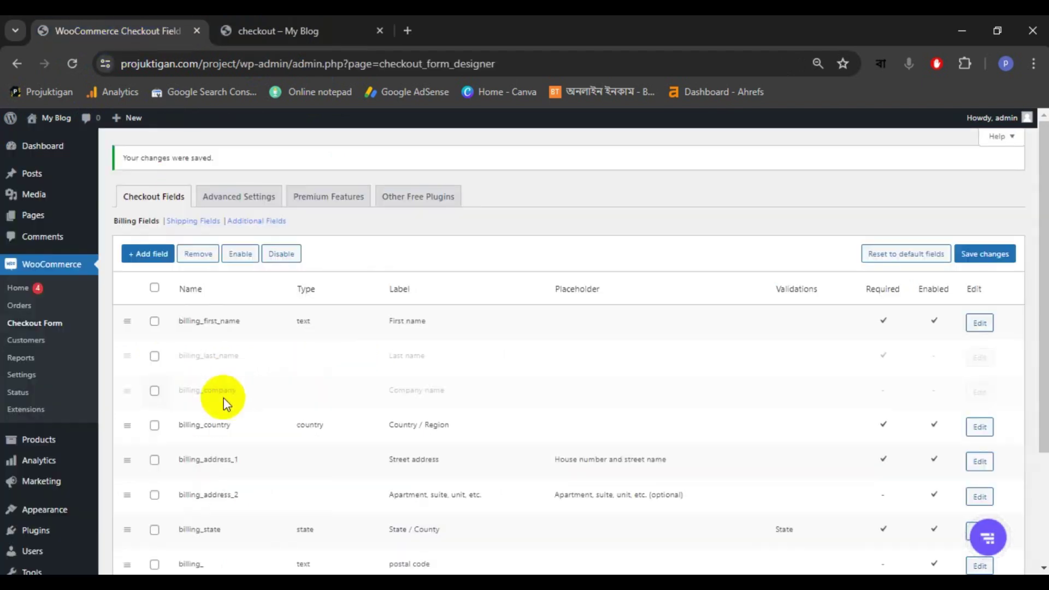
pyautogui.click(274, 27)
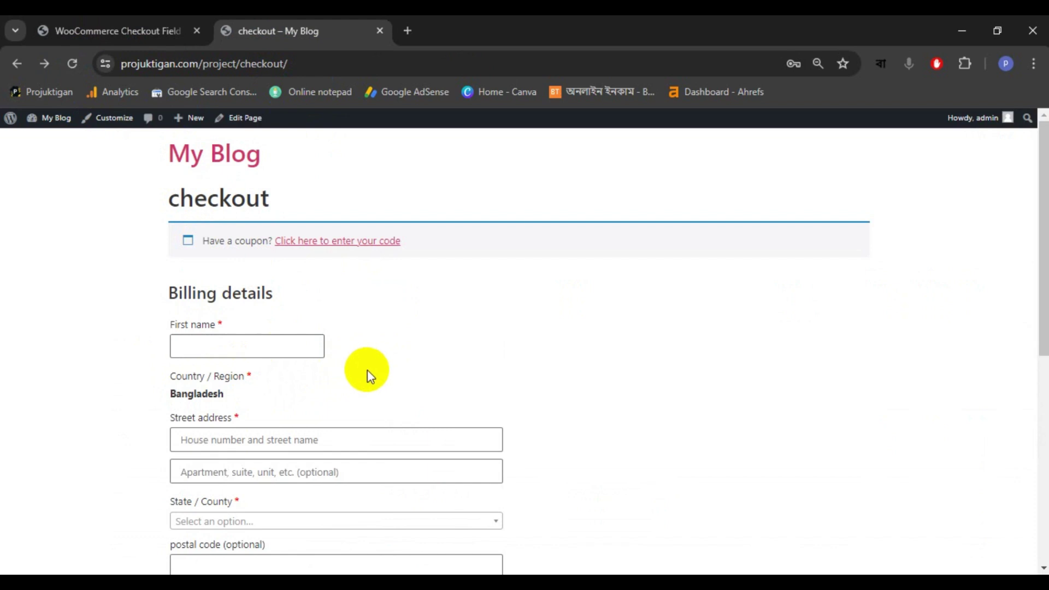
pyautogui.scroll(-4, 369, 376)
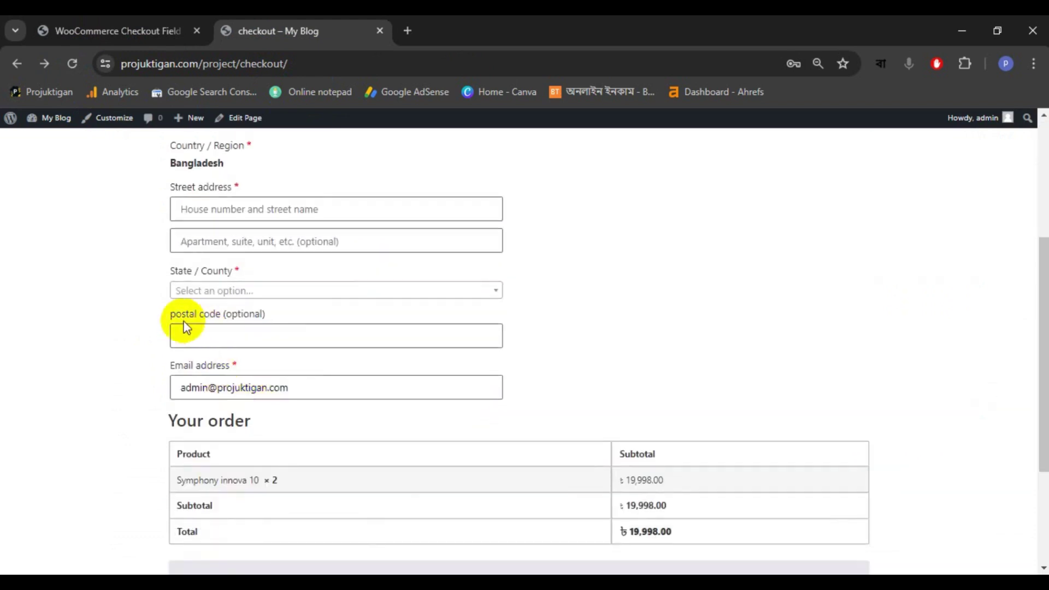
pyautogui.moveTo(171, 314); pyautogui.dragTo(274, 313)
pyautogui.click(271, 313)
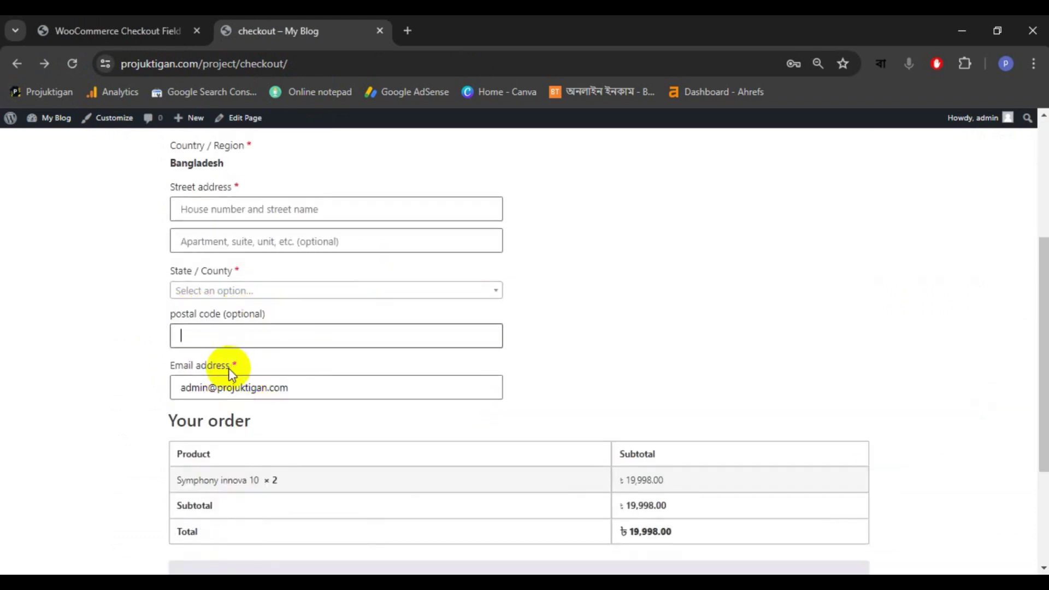
# - Disable the postal code and billing_address_2 fields in the designer and save
pyautogui.click(120, 22)
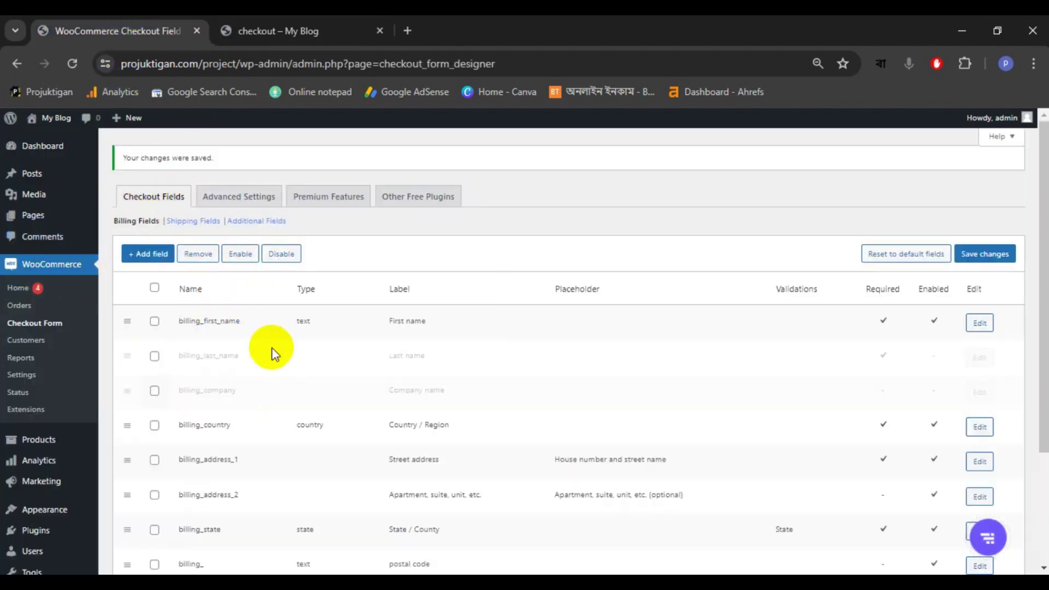
pyautogui.scroll(-3, 271, 348)
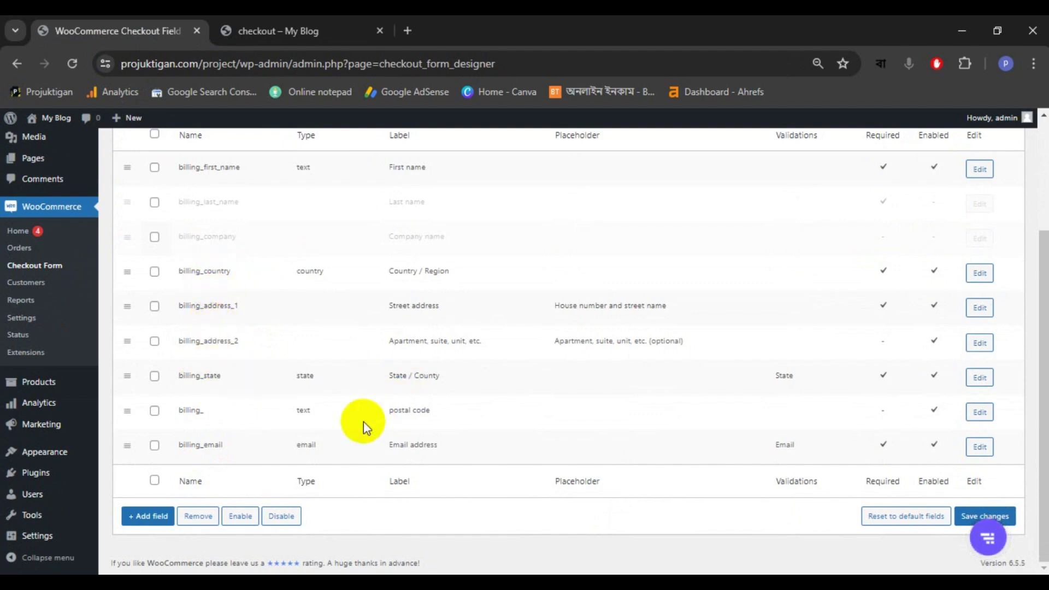
pyautogui.moveTo(393, 410); pyautogui.dragTo(429, 411)
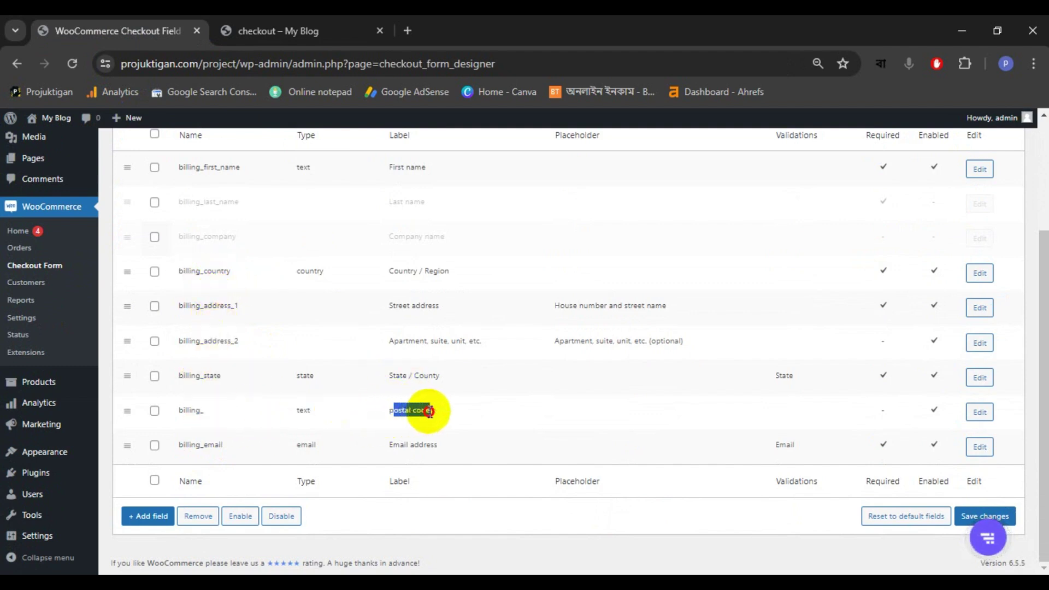
pyautogui.click(154, 411)
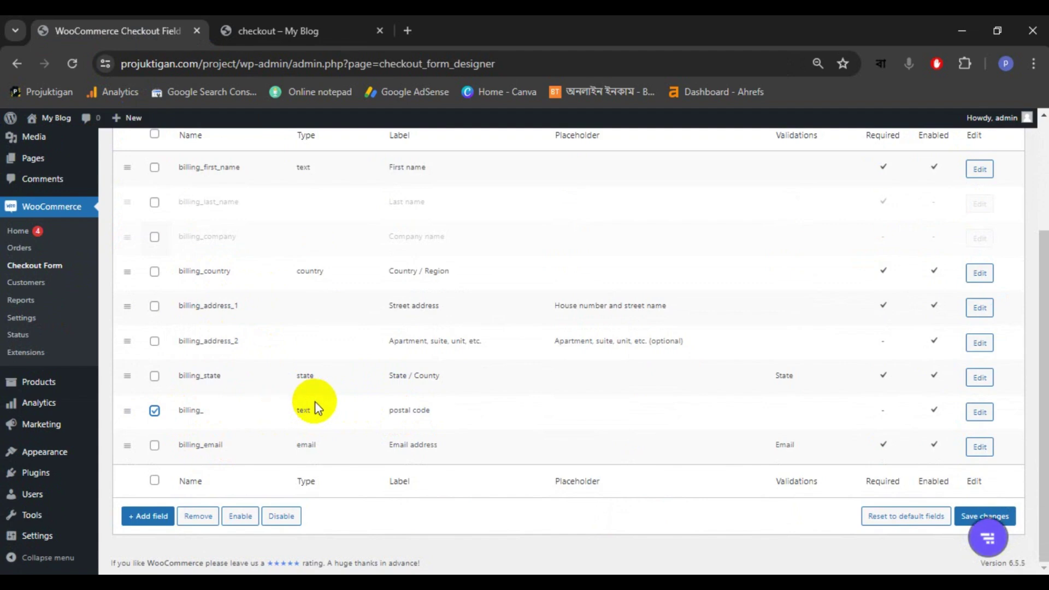
pyautogui.scroll(1, 566, 415)
pyautogui.scroll(-1, 574, 368)
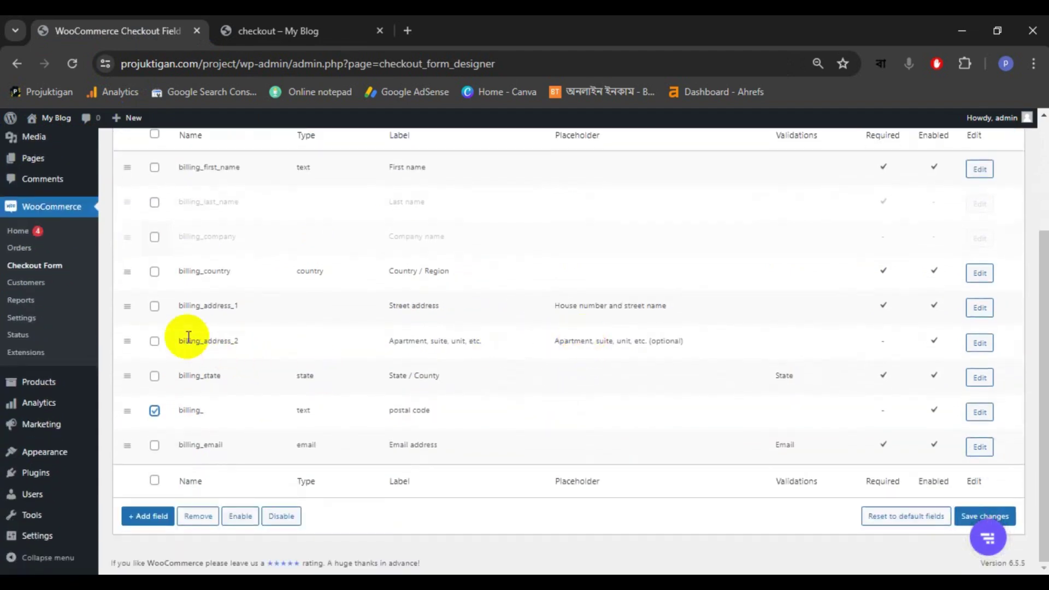
pyautogui.click(155, 342)
pyautogui.scroll(3, 253, 417)
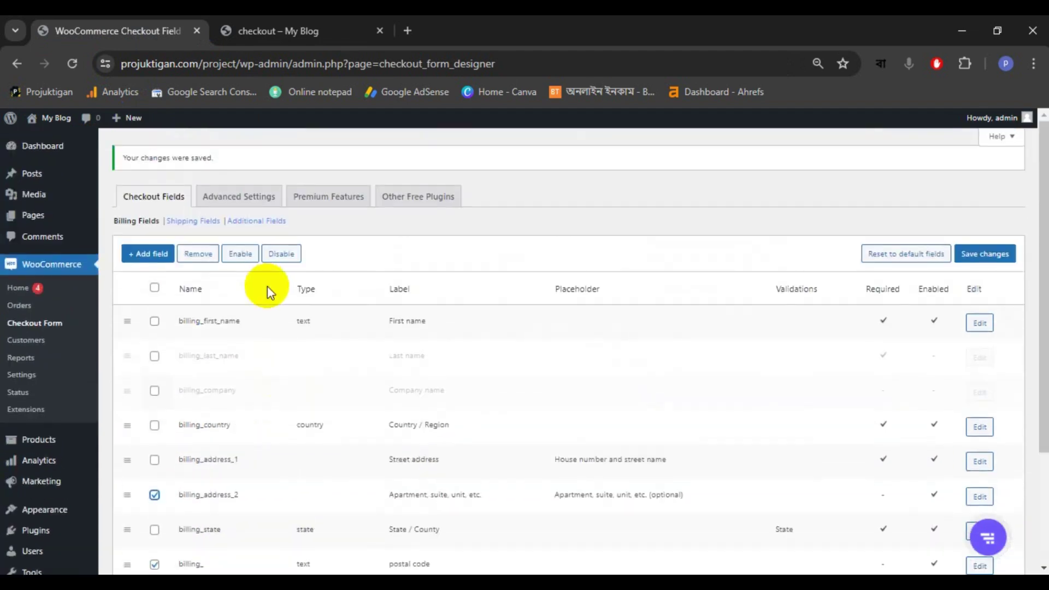
pyautogui.click(282, 255)
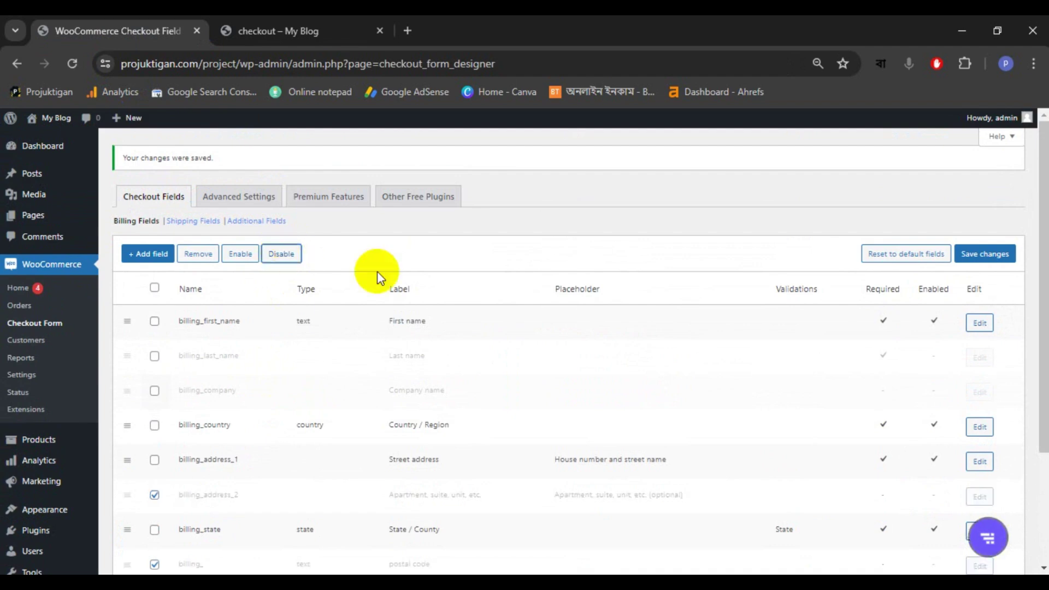
pyautogui.click(984, 256)
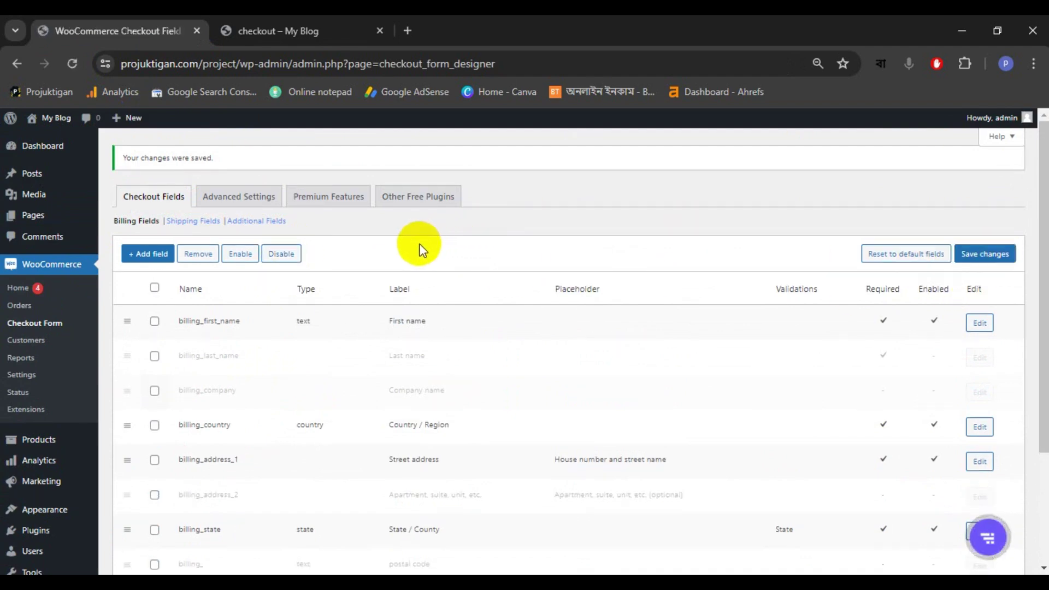
pyautogui.click(283, 24)
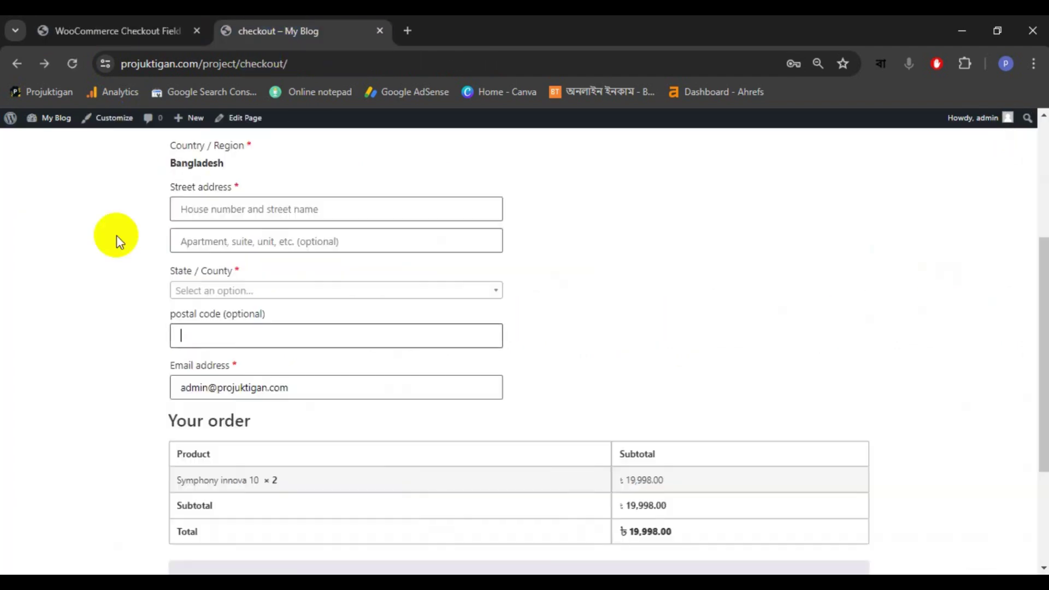
# - Reload the checkout and verify Billing details lists only First name, Country, Street address, State and Email
pyautogui.click(74, 64)
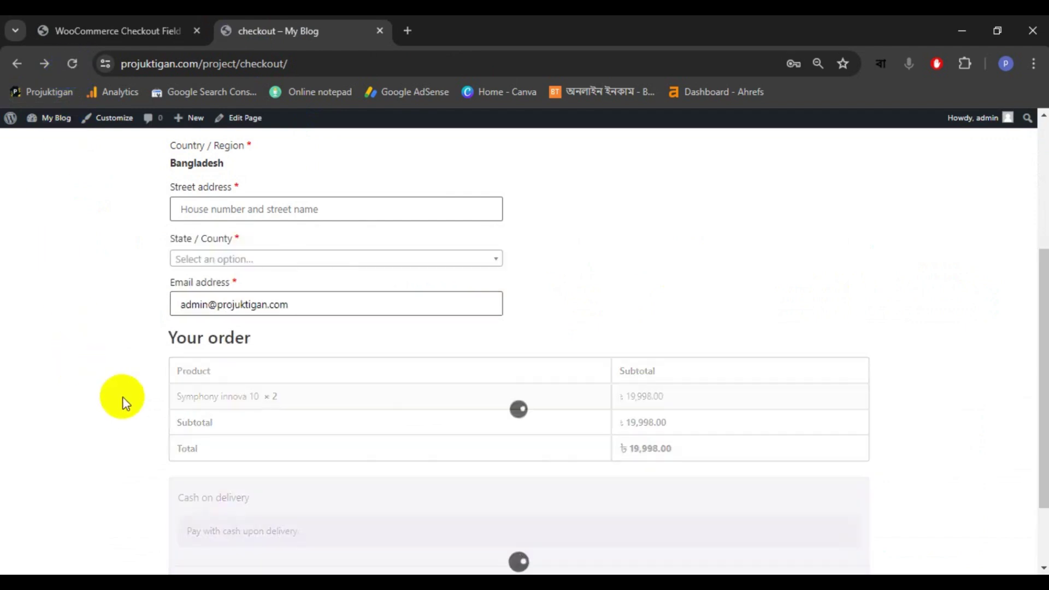
pyautogui.scroll(1, 82, 388)
pyautogui.scroll(2, 267, 408)
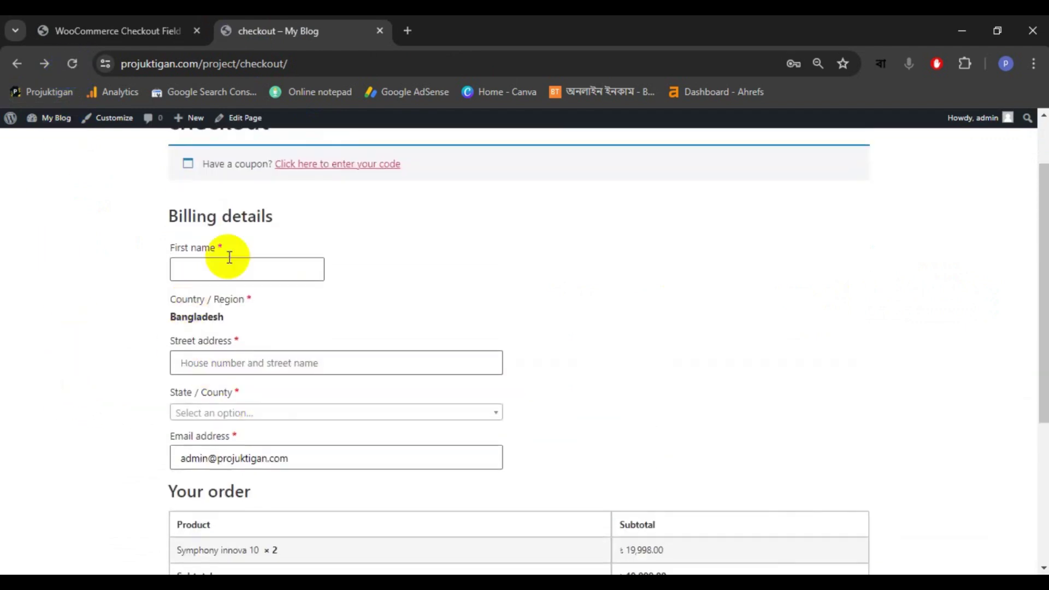
pyautogui.scroll(2, 176, 227)
pyautogui.scroll(-2, 272, 365)
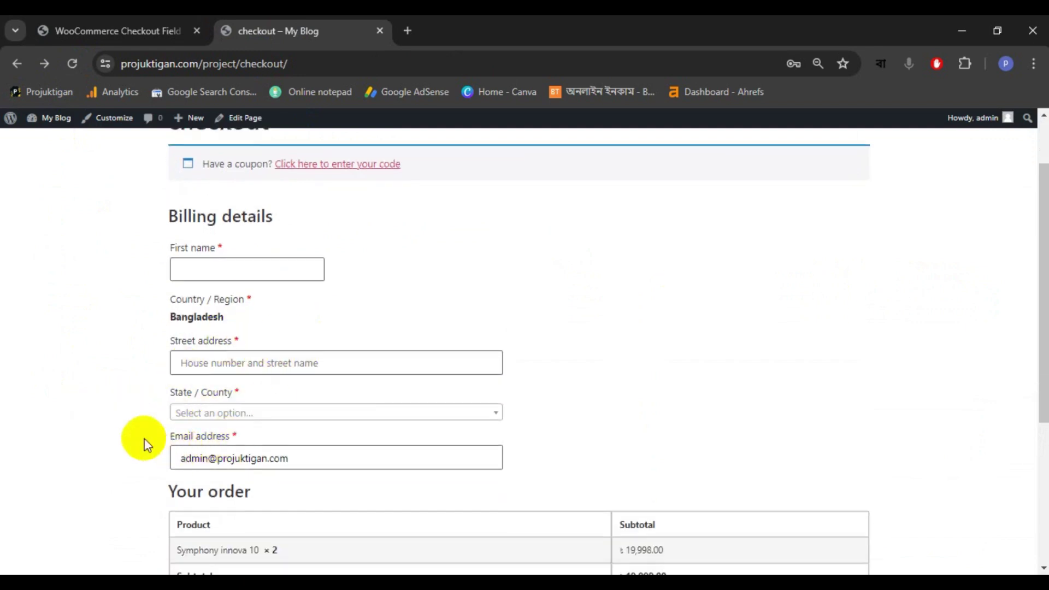
pyautogui.scroll(1, 145, 444)
pyautogui.scroll(-2, 157, 436)
pyautogui.scroll(1, 156, 435)
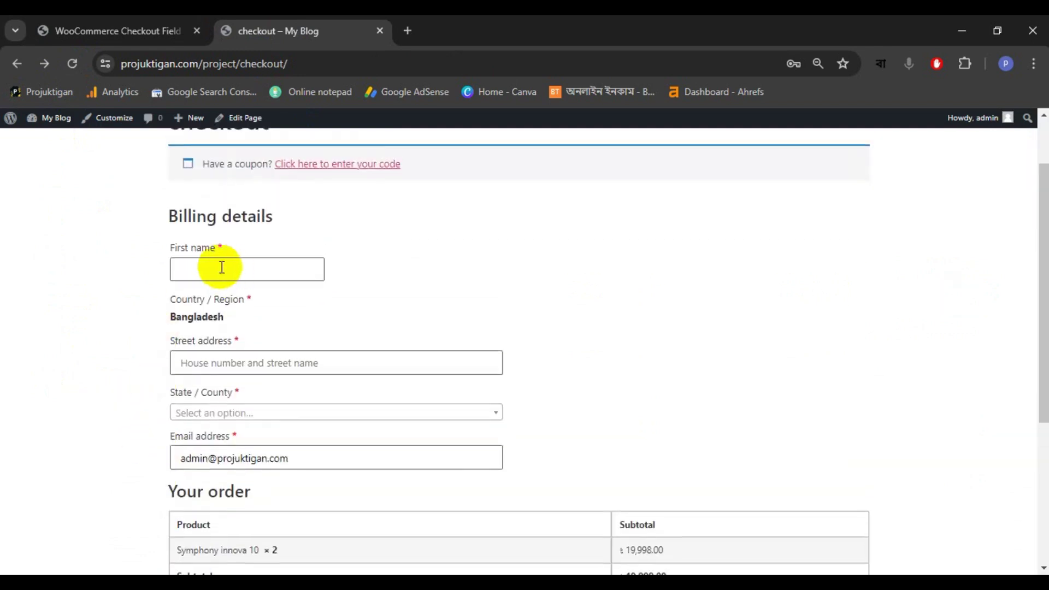
pyautogui.moveTo(170, 249); pyautogui.dragTo(211, 244)
pyautogui.click(239, 266)
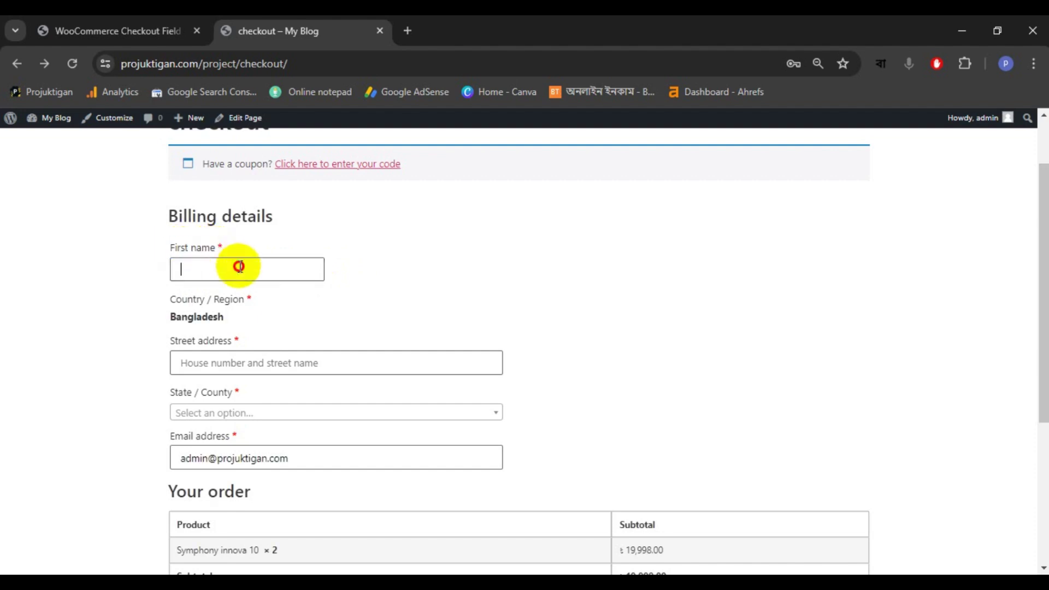
pyautogui.click(140, 23)
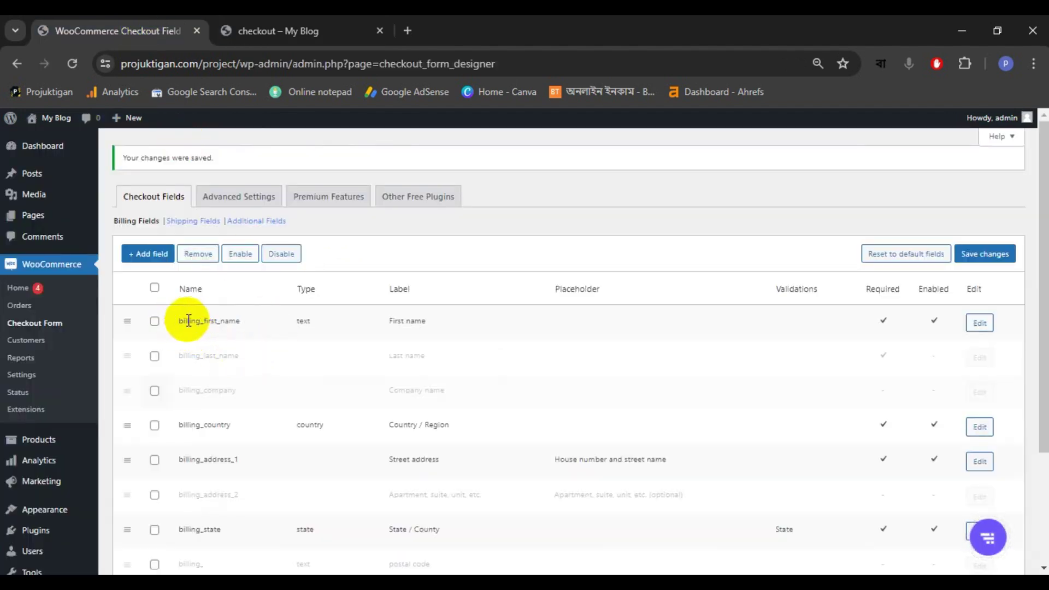
# - Change billing_first_name's class from form-row-first to form-row-wide and save the field changes
pyautogui.doubleClick(219, 321)
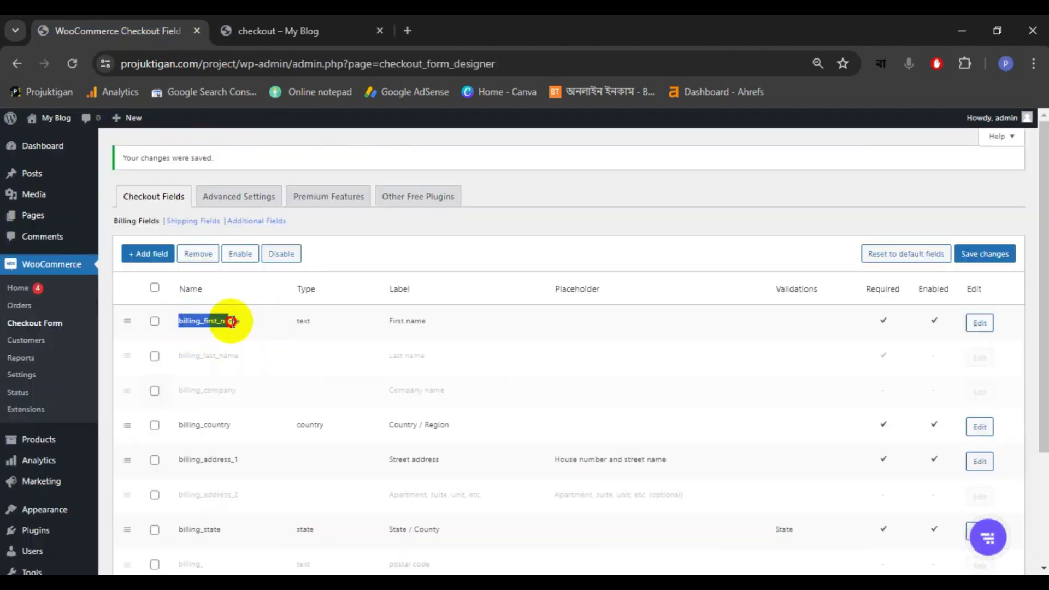
pyautogui.click(979, 324)
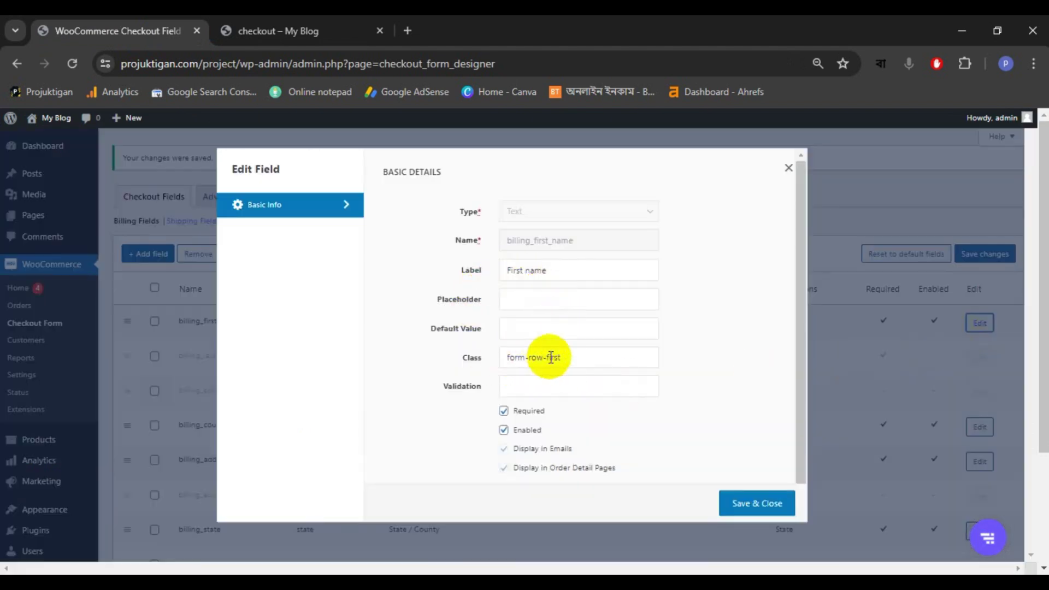
pyautogui.click(572, 362)
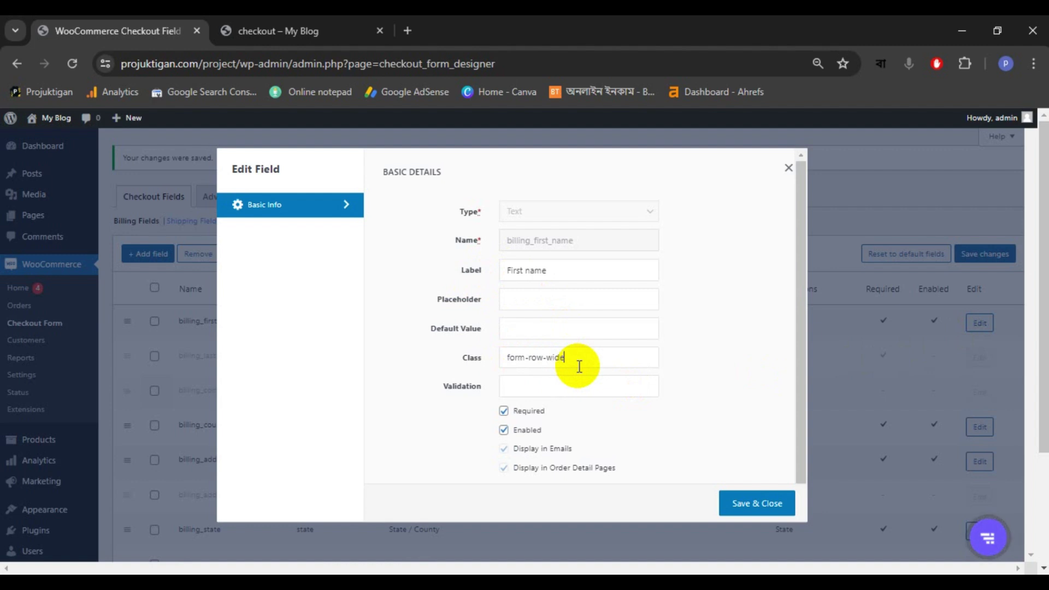
pyautogui.click(767, 509)
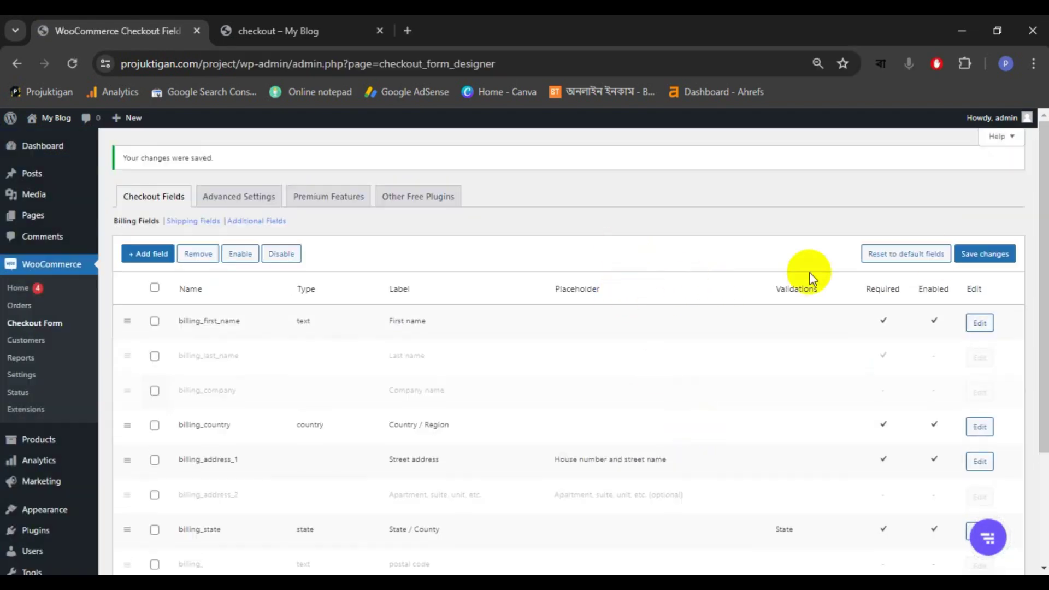
pyautogui.click(990, 259)
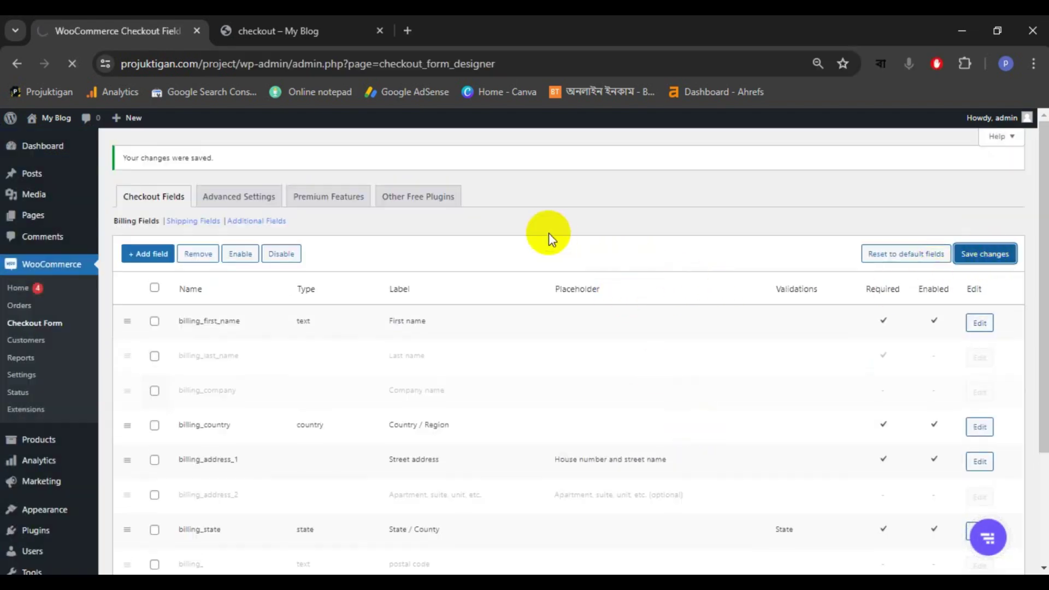
pyautogui.click(259, 58)
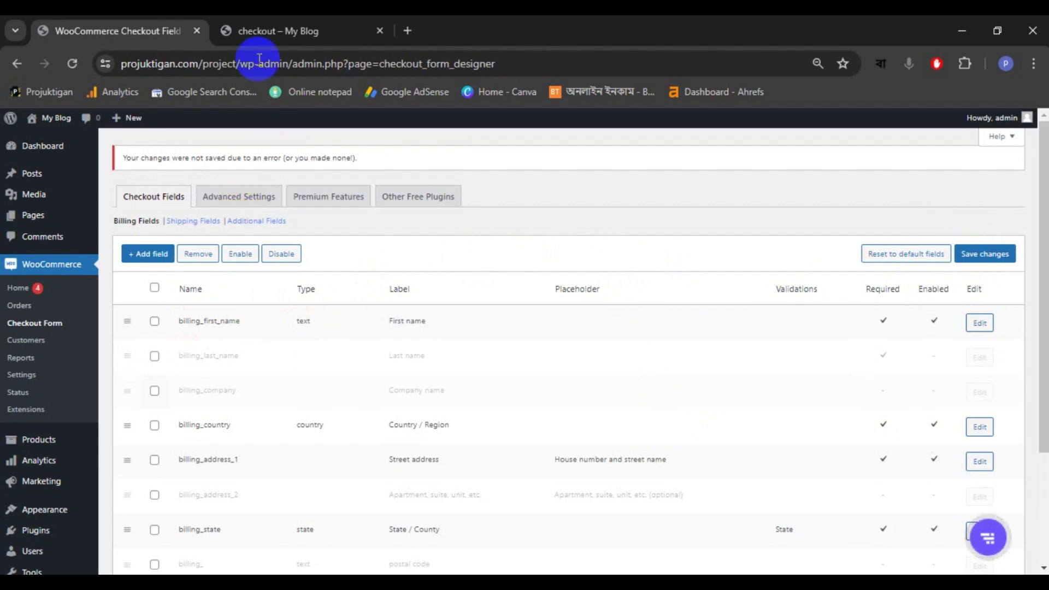
pyautogui.click(274, 32)
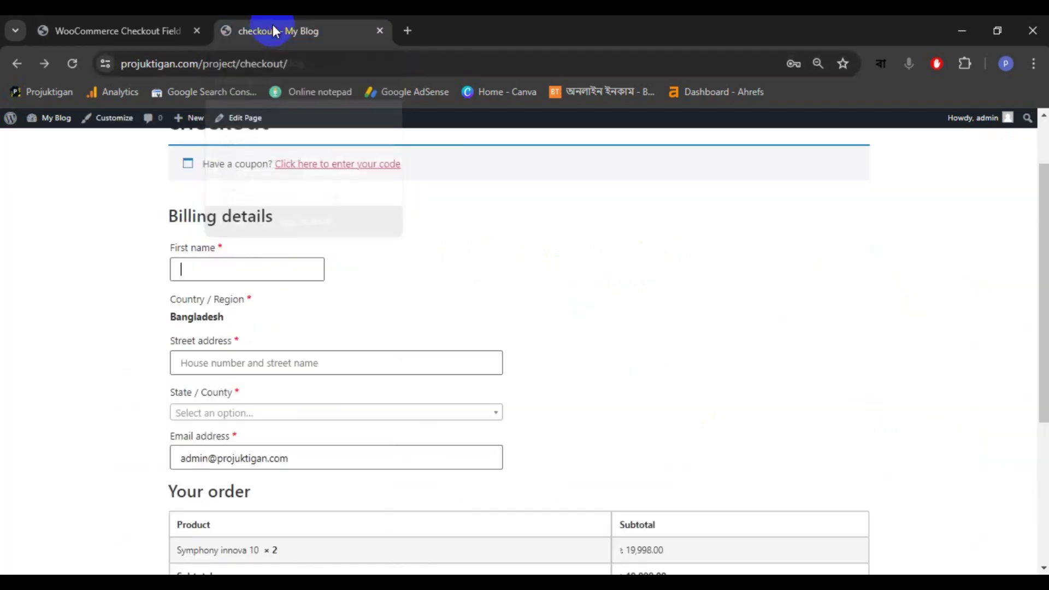
# - Reload the live checkout and check that the First name field now spans the full width
pyautogui.click(71, 71)
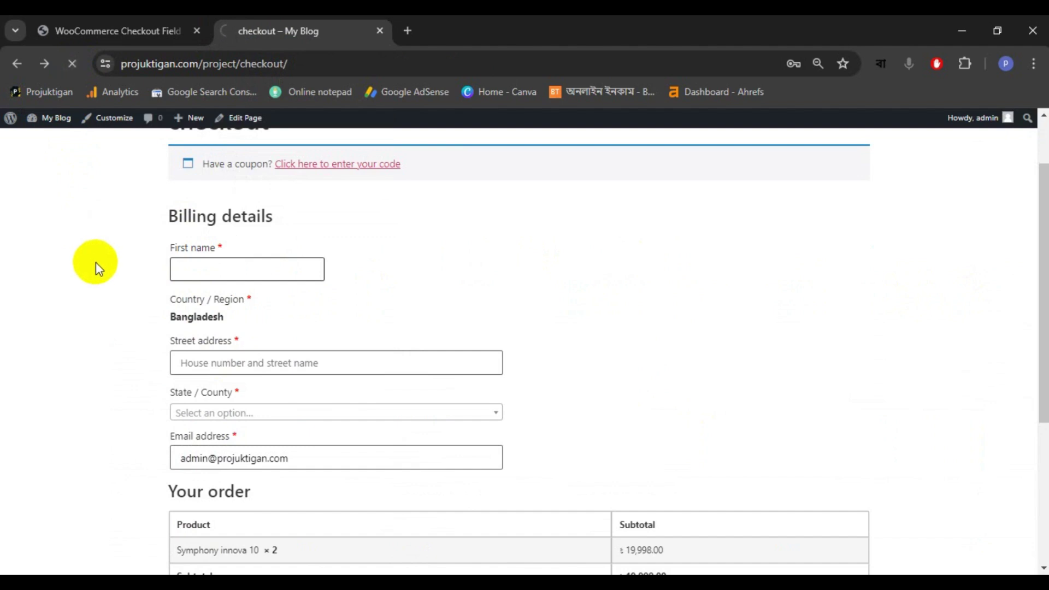
pyautogui.click(205, 266)
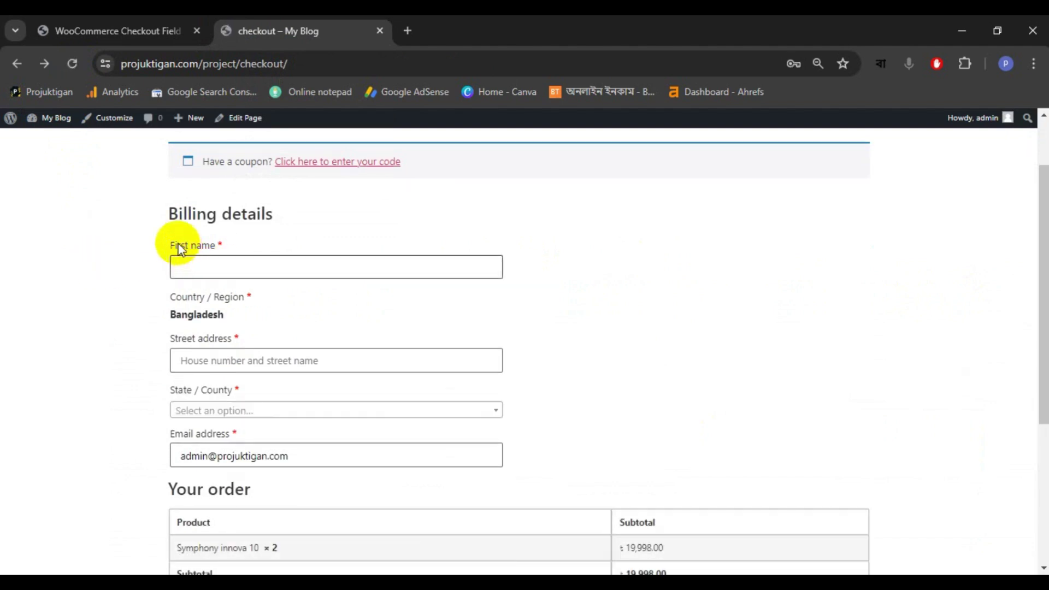
pyautogui.click(192, 265)
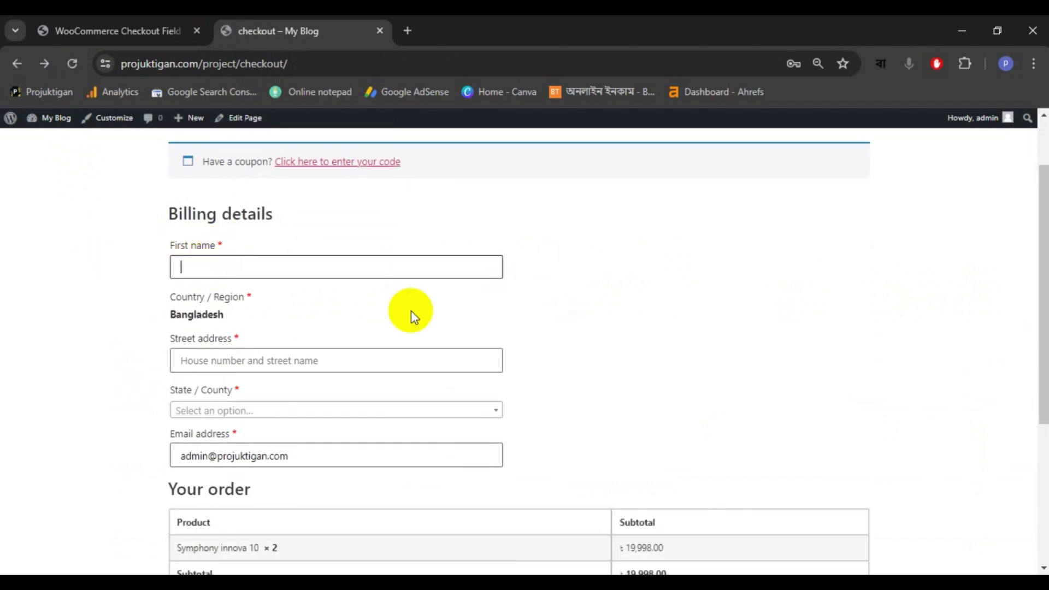
pyautogui.scroll(-4, 150, 392)
pyautogui.scroll(4, 145, 395)
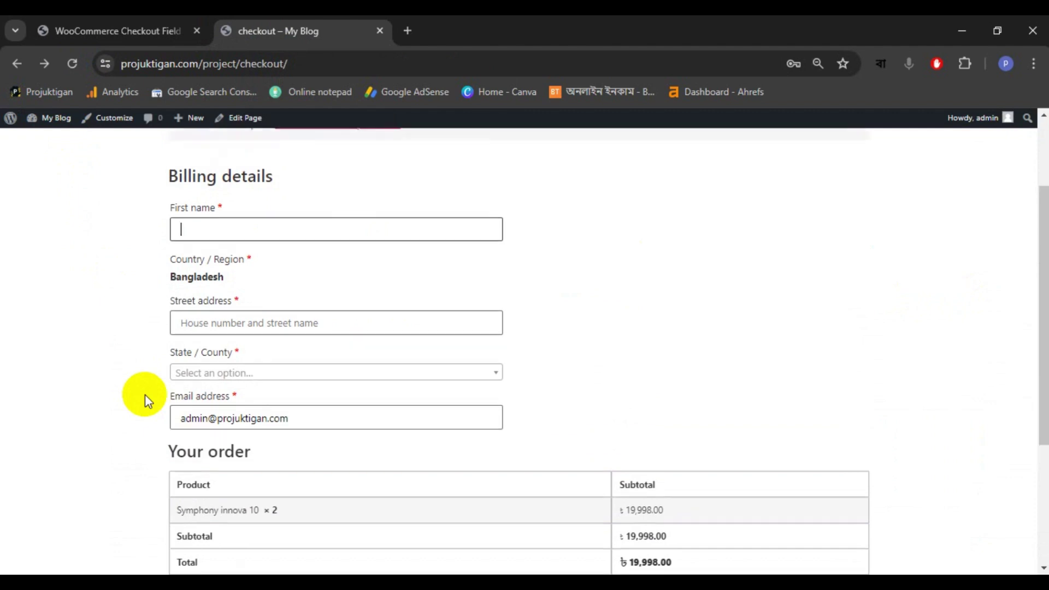
pyautogui.scroll(-1, 164, 391)
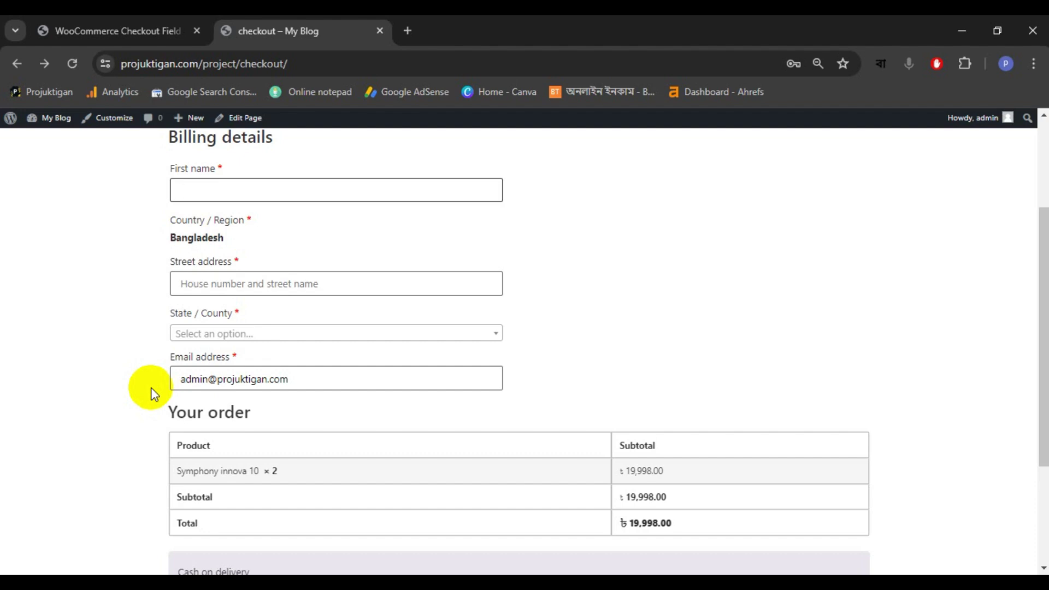
pyautogui.scroll(2, 143, 350)
# - Add a new Number billing field named billing_phone, labelled Phone Number
pyautogui.click(112, 27)
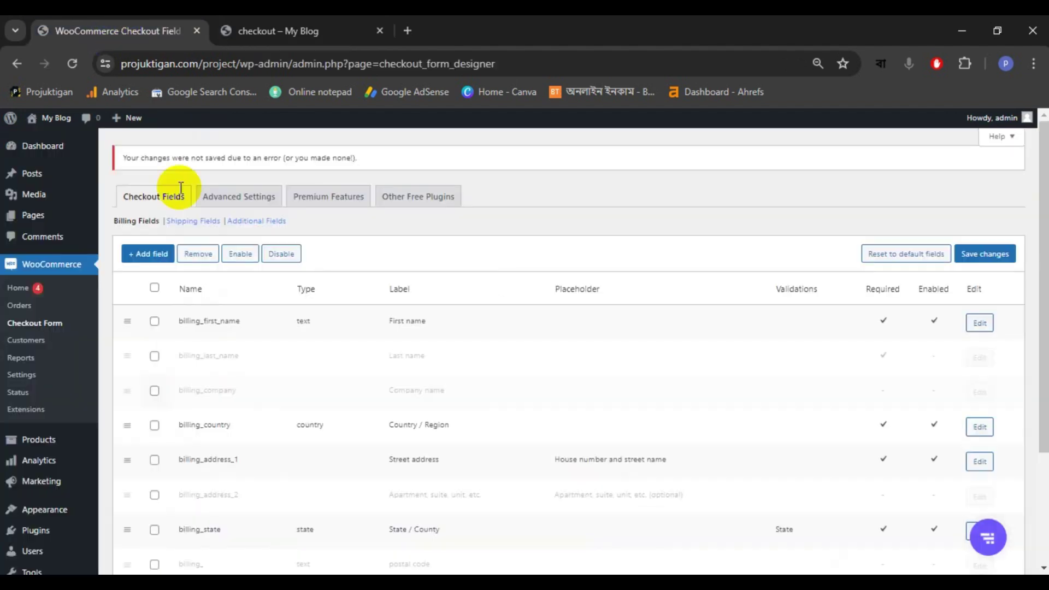
pyautogui.scroll(-3, 356, 372)
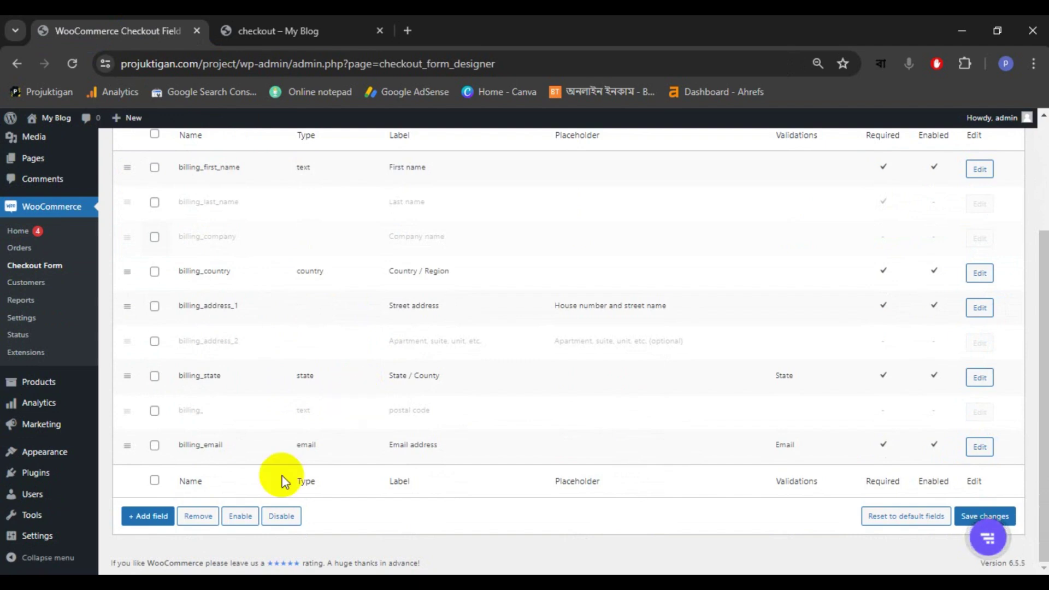
pyautogui.click(151, 518)
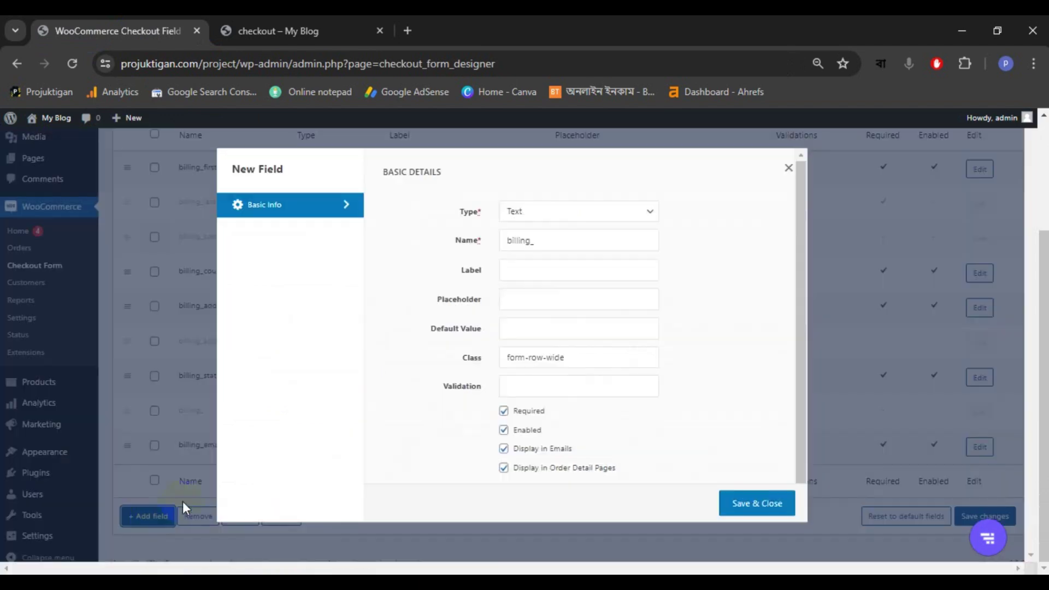
pyautogui.click(528, 216)
pyautogui.click(519, 242)
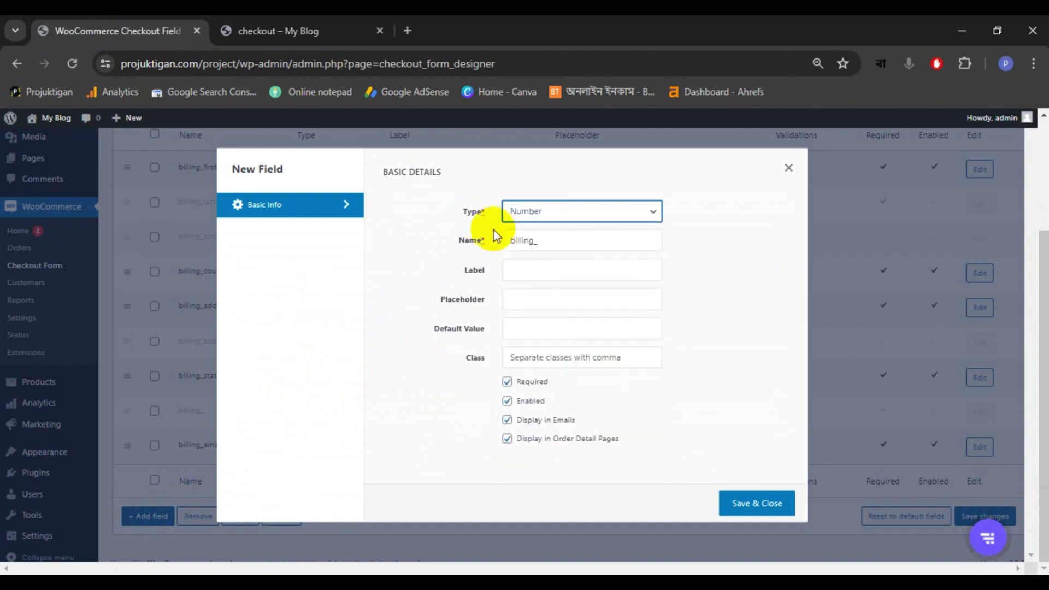
pyautogui.click(543, 239)
pyautogui.click(515, 270)
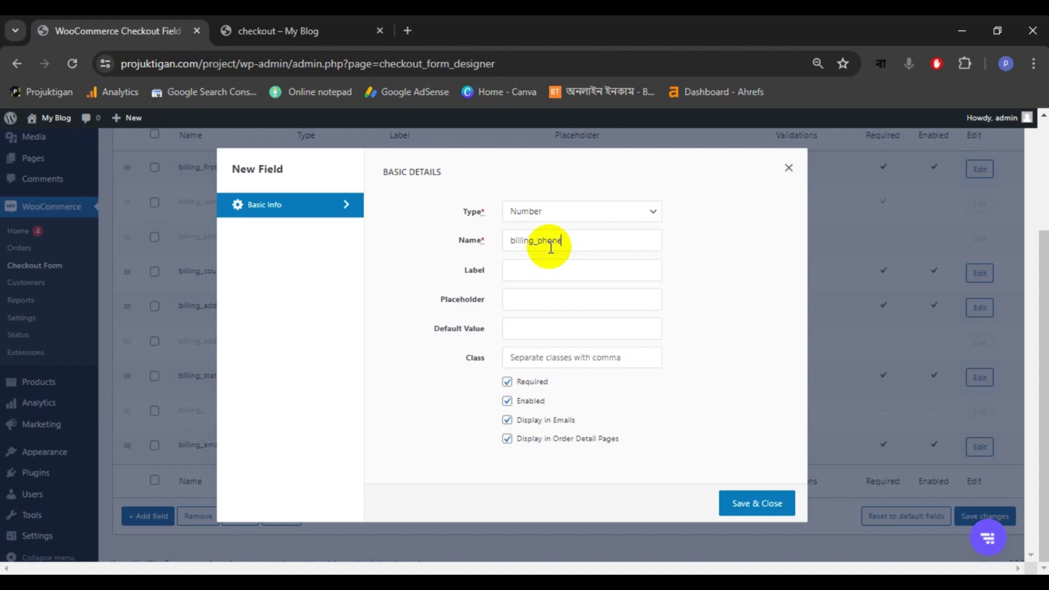
pyautogui.click(537, 274)
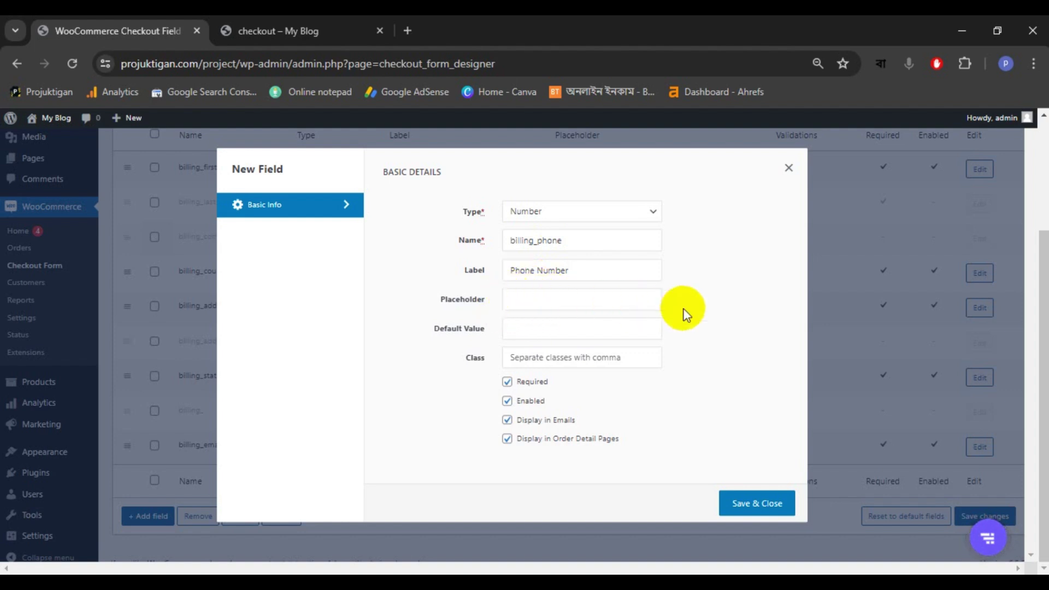
pyautogui.click(547, 295)
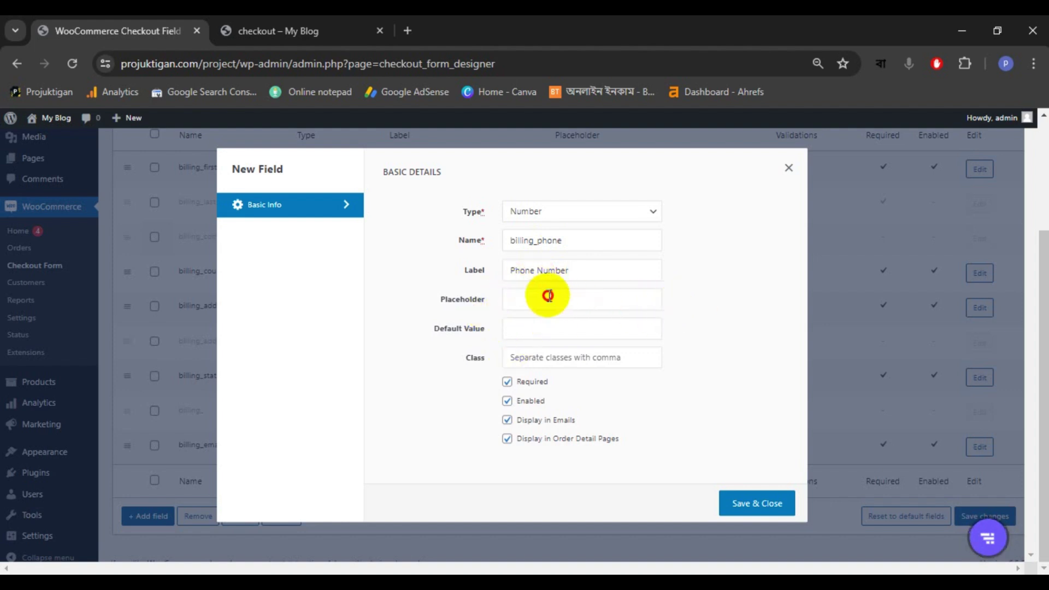
# - Leave the Phone Number field not required, then save it and the billing field list
pyautogui.click(507, 382)
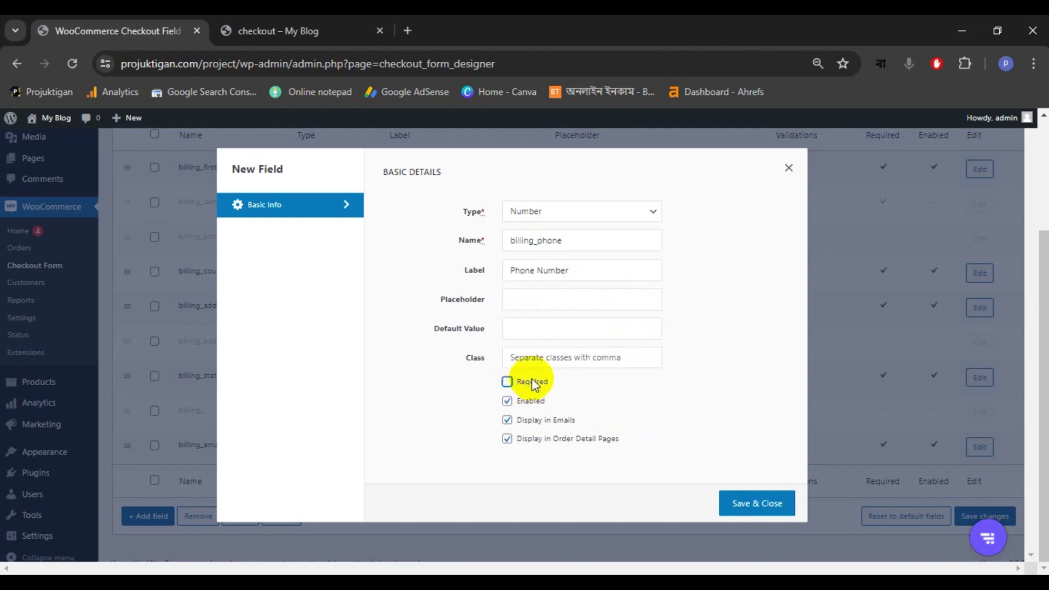
pyautogui.click(745, 440)
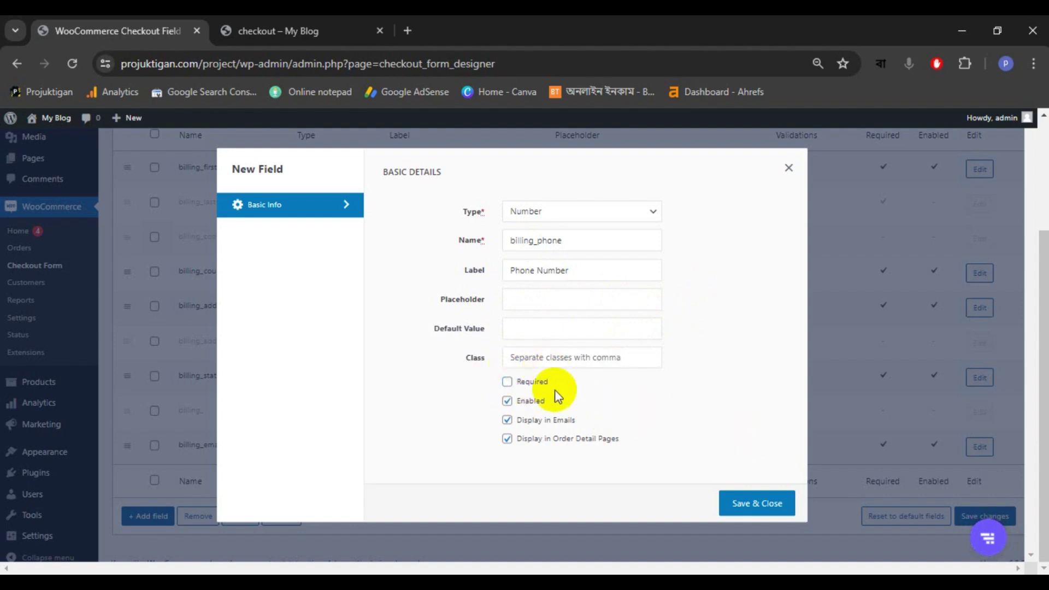
pyautogui.click(506, 382)
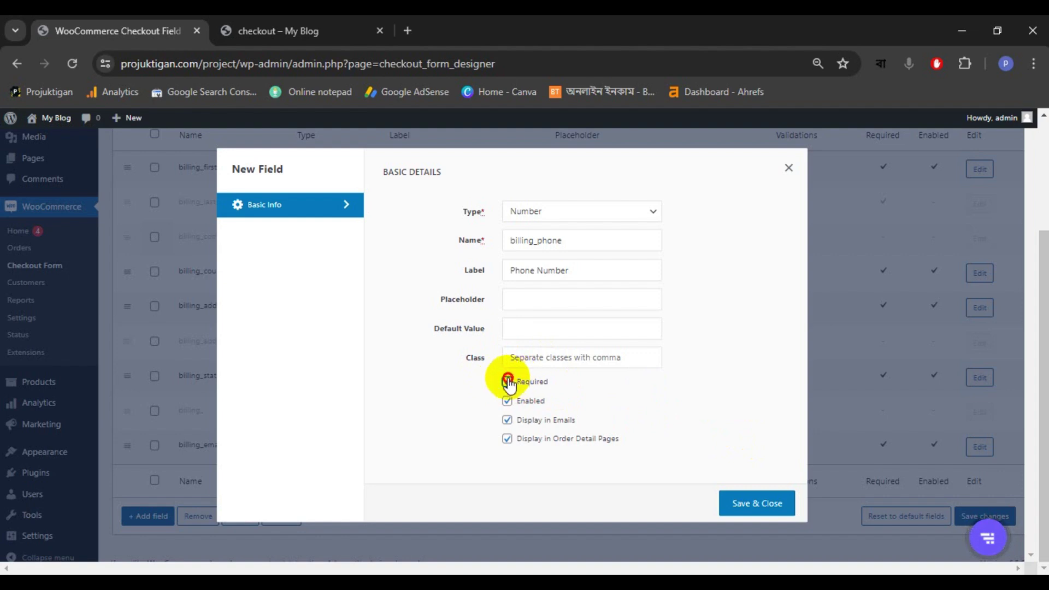
pyautogui.click(508, 383)
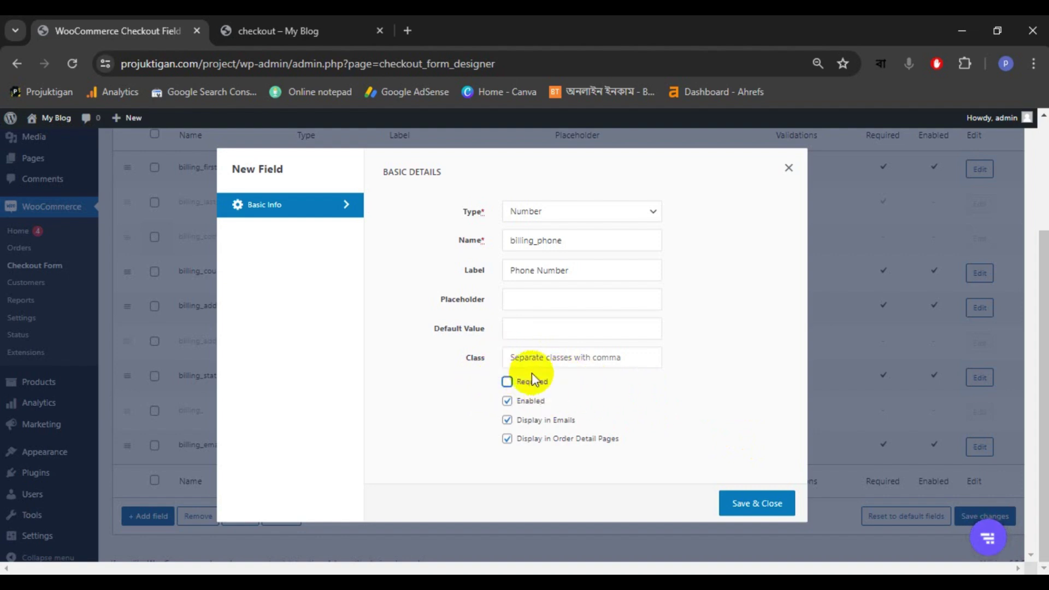
pyautogui.click(750, 506)
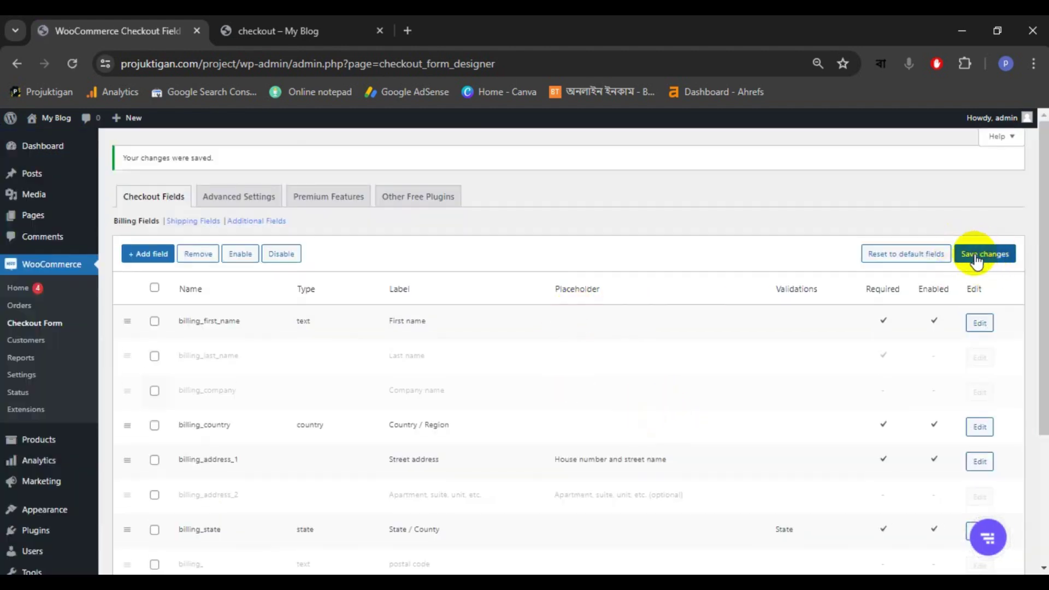
pyautogui.click(990, 256)
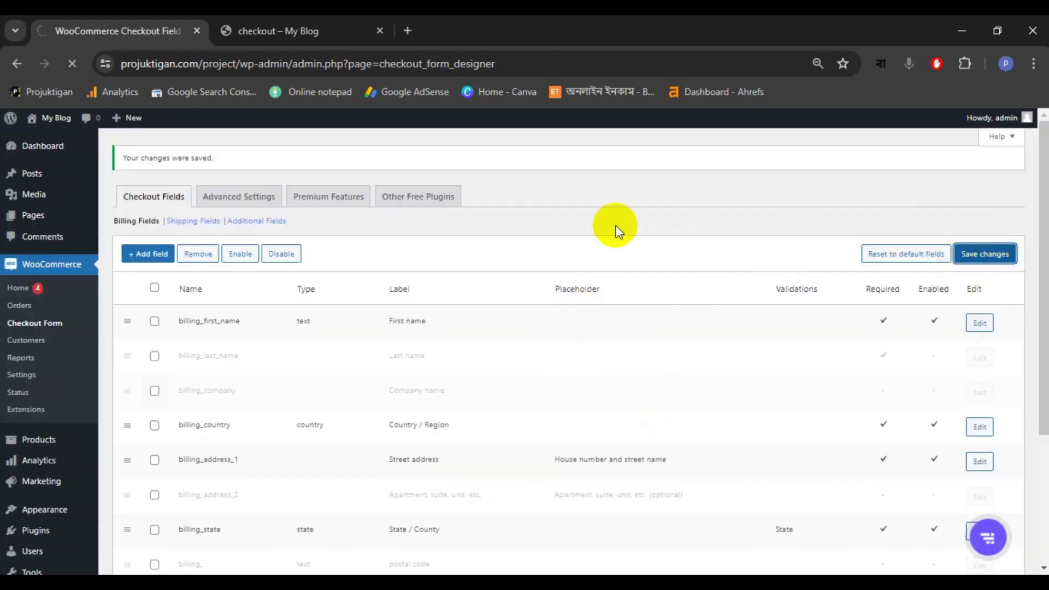
# - Reload the live checkout page to pick up the new field
pyautogui.click(283, 25)
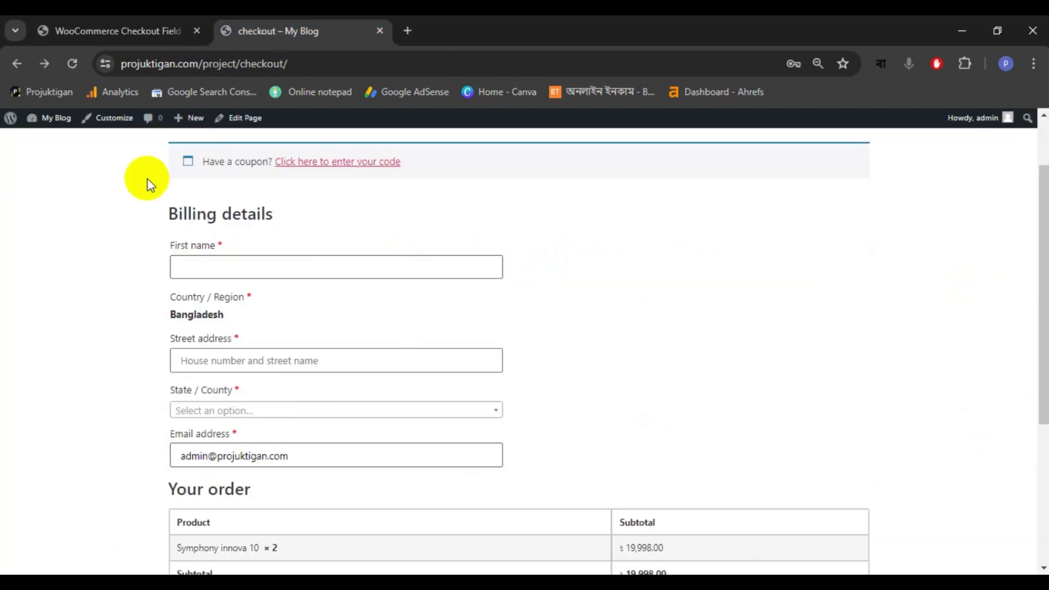
pyautogui.click(55, 72)
pyautogui.scroll(-3, 122, 349)
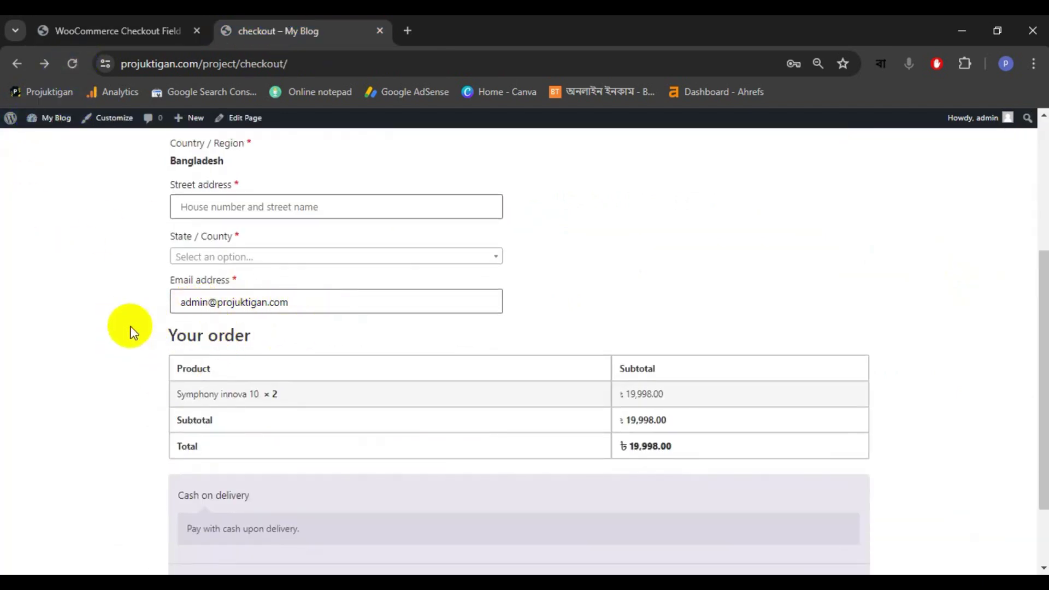
pyautogui.scroll(5, 89, 347)
pyautogui.click(75, 90)
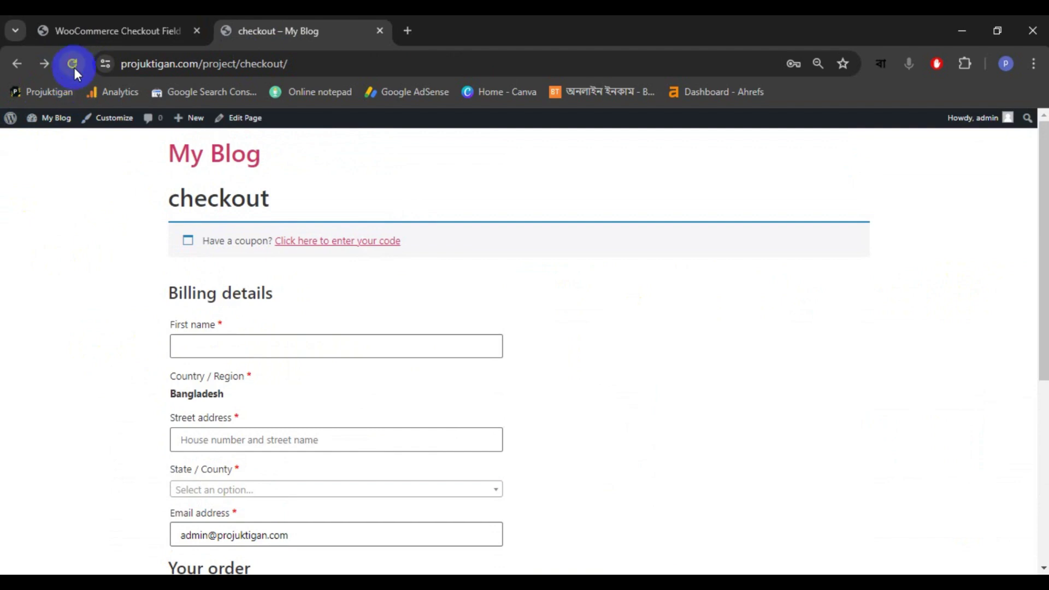
pyautogui.scroll(-4, 86, 354)
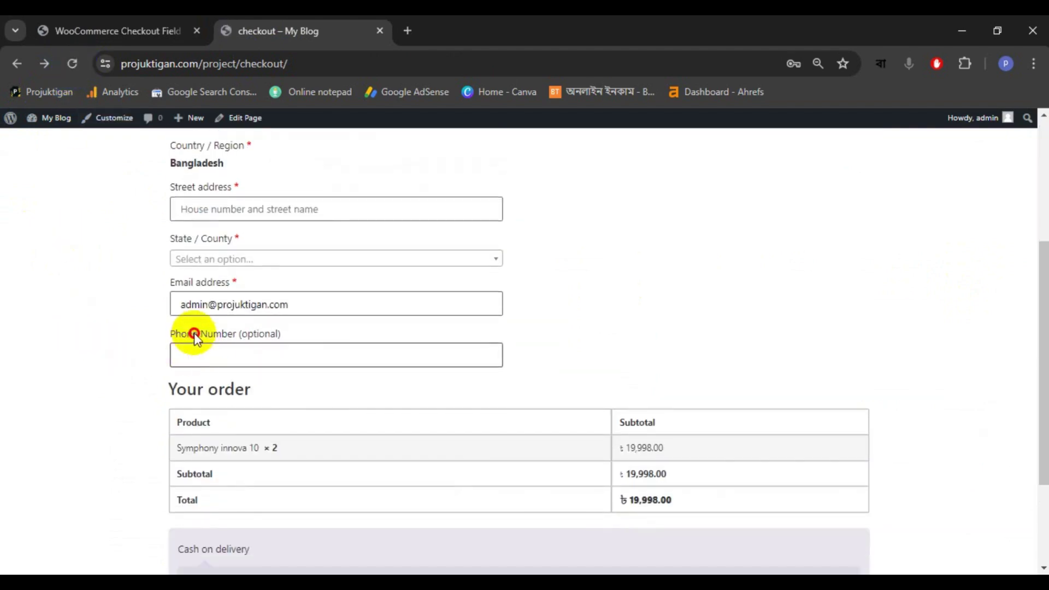
# - Confirm 'Phone Number (optional)' appears below Email address, then return to the billing field list
pyautogui.moveTo(195, 333); pyautogui.dragTo(270, 335)
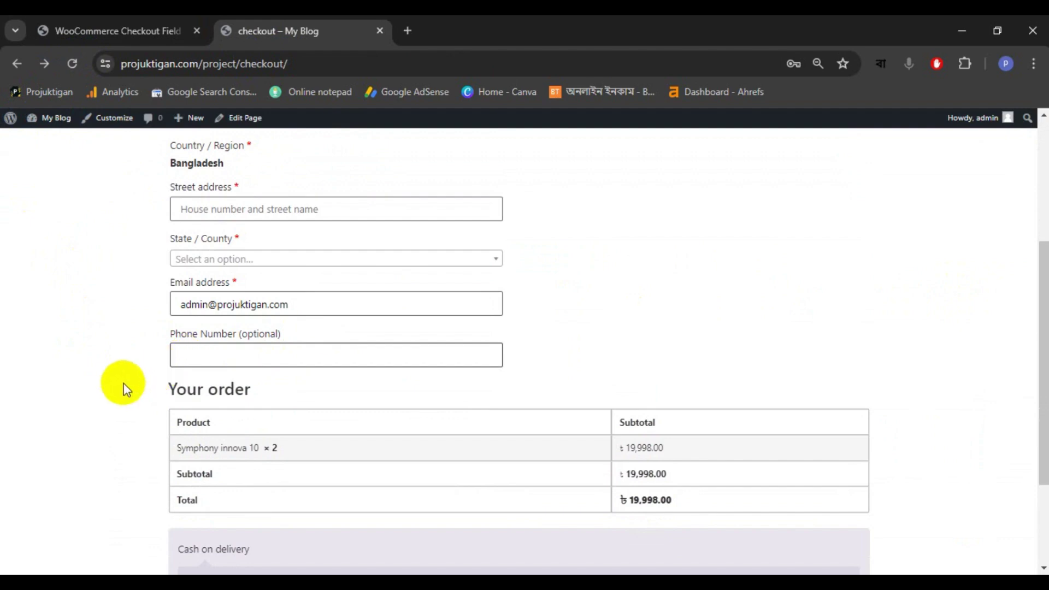
pyautogui.scroll(1, 123, 384)
pyautogui.scroll(-1, 123, 384)
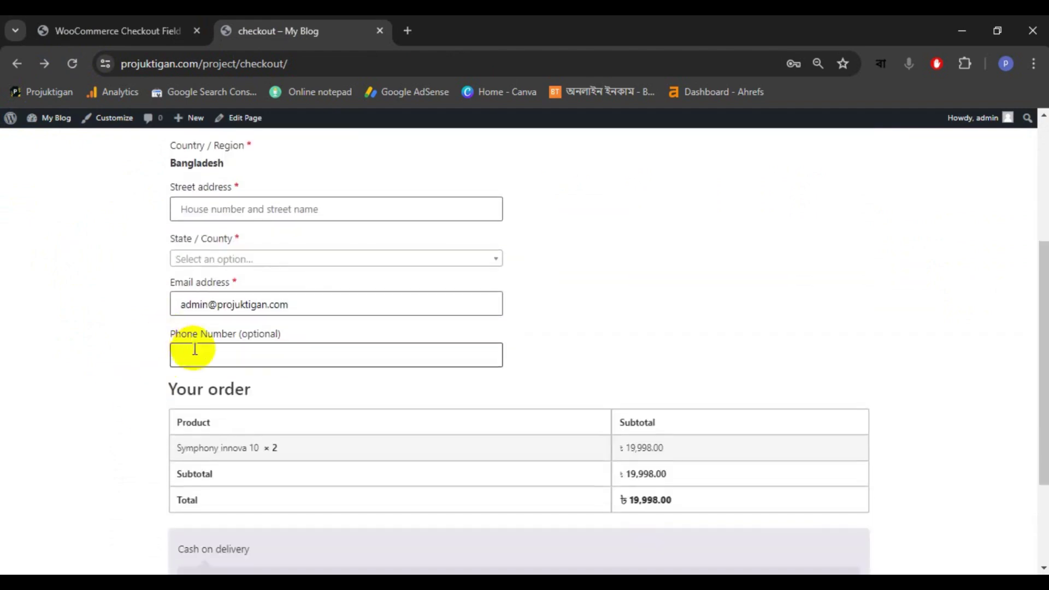
pyautogui.moveTo(175, 333); pyautogui.dragTo(265, 342)
pyautogui.click(174, 31)
pyautogui.scroll(-5, 311, 406)
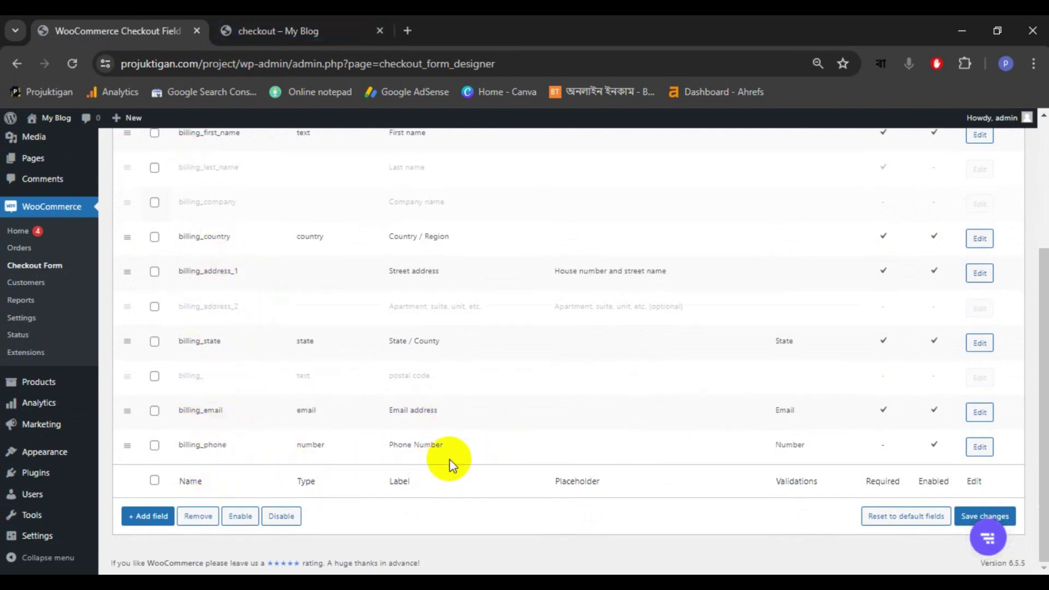
# - Mark the billing_phone field as required, then save it and the billing field list
pyautogui.click(978, 447)
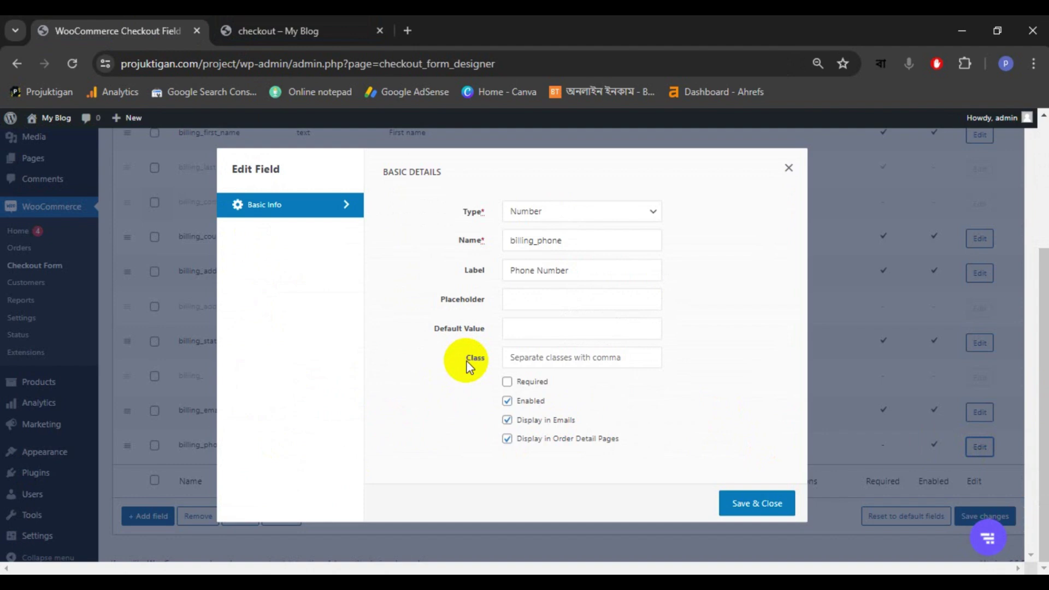
pyautogui.click(507, 382)
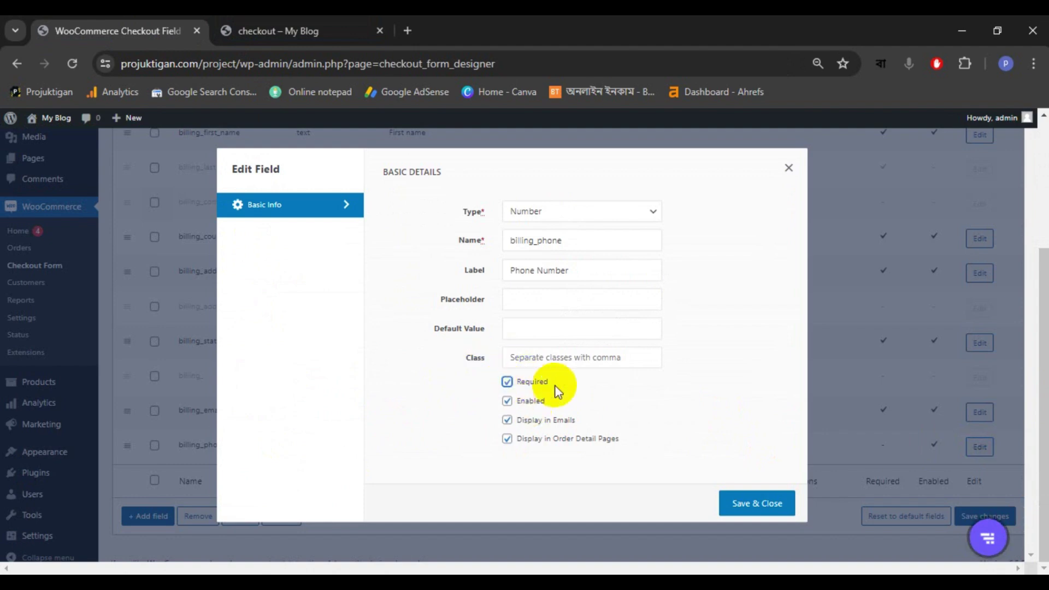
pyautogui.click(754, 502)
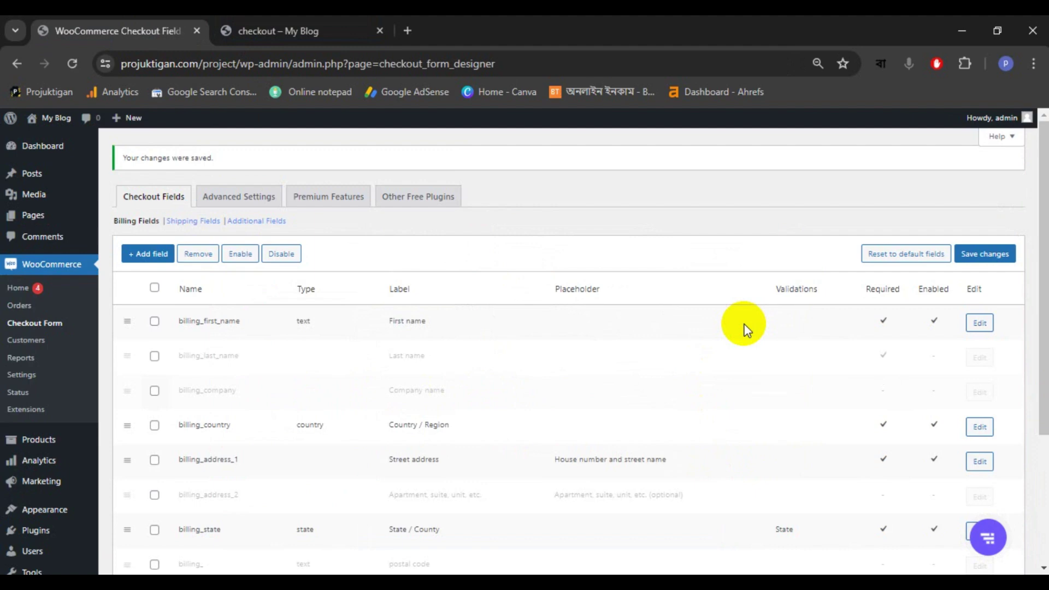
pyautogui.click(978, 256)
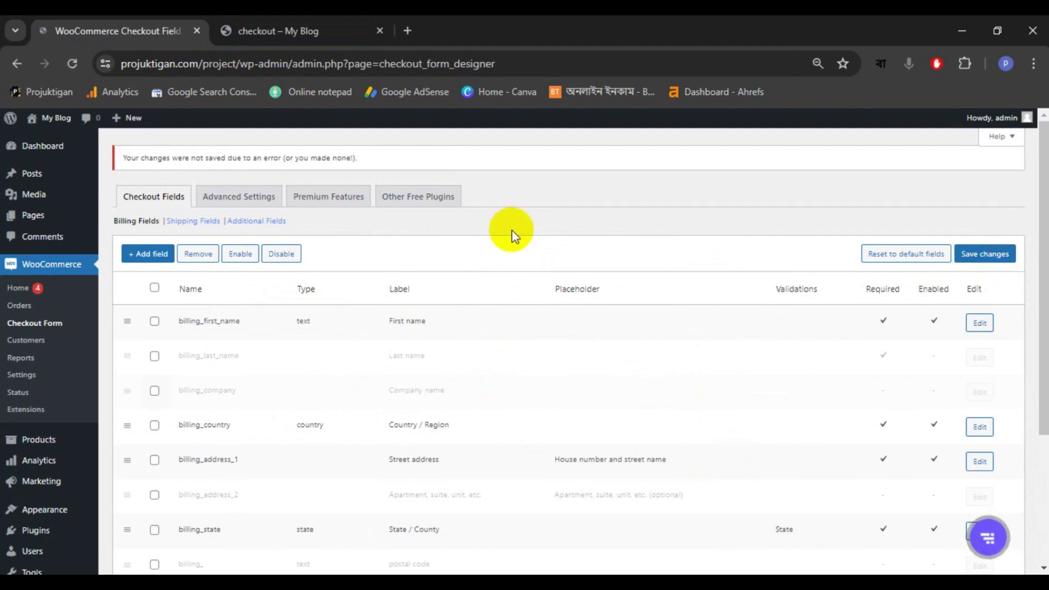
# - Reload the live checkout and confirm Phone Number now shows a required asterisk
pyautogui.click(316, 27)
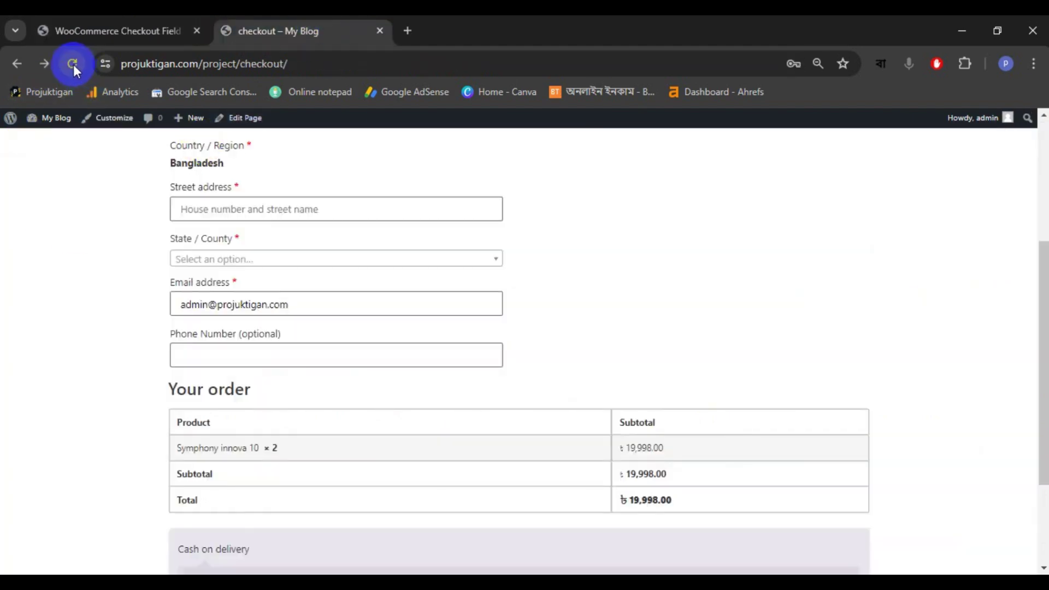
pyautogui.click(73, 64)
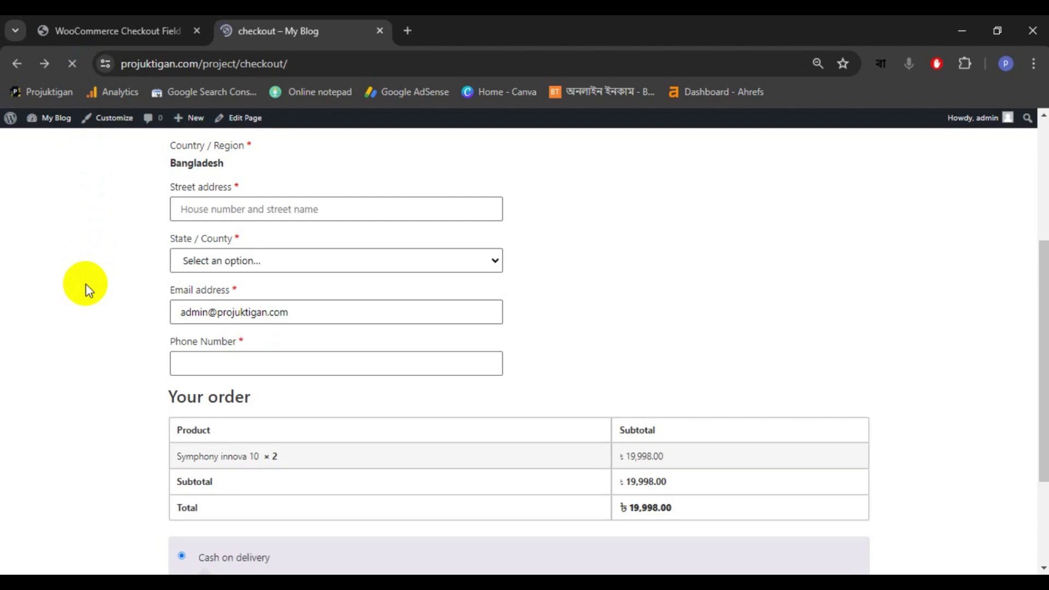
pyautogui.click(187, 355)
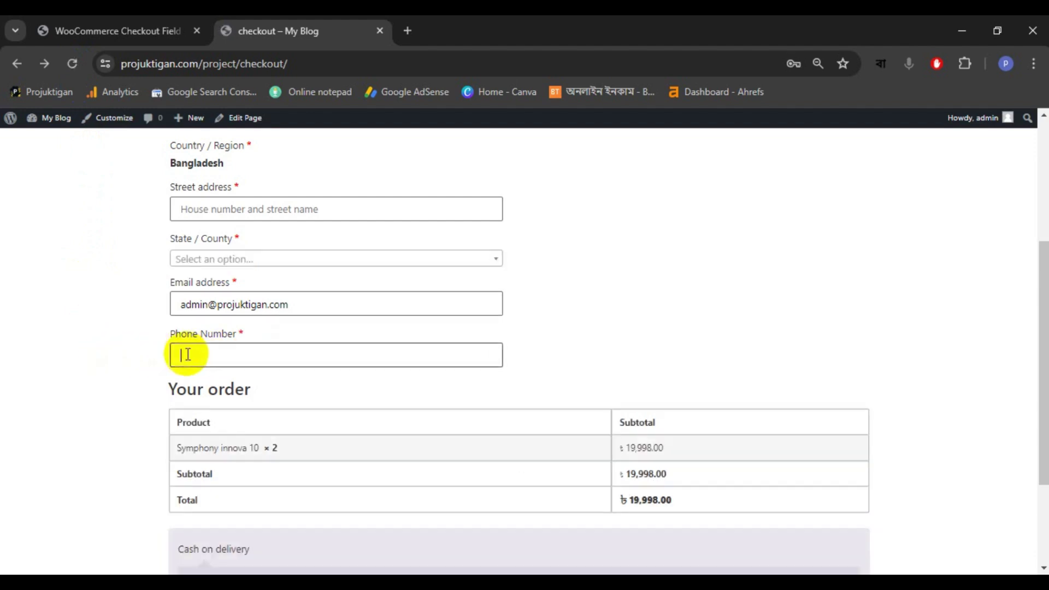
pyautogui.moveTo(176, 334); pyautogui.dragTo(245, 335)
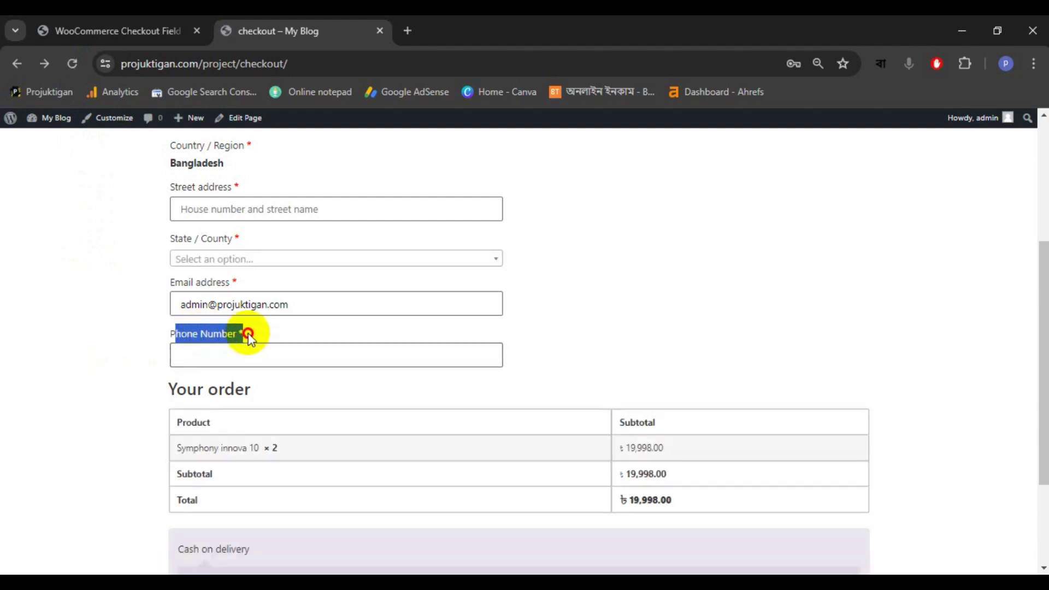
pyautogui.click(206, 353)
# - Review the checkout heading, then glance back at the checkout field settings
pyautogui.scroll(3, 202, 401)
pyautogui.scroll(2, 206, 311)
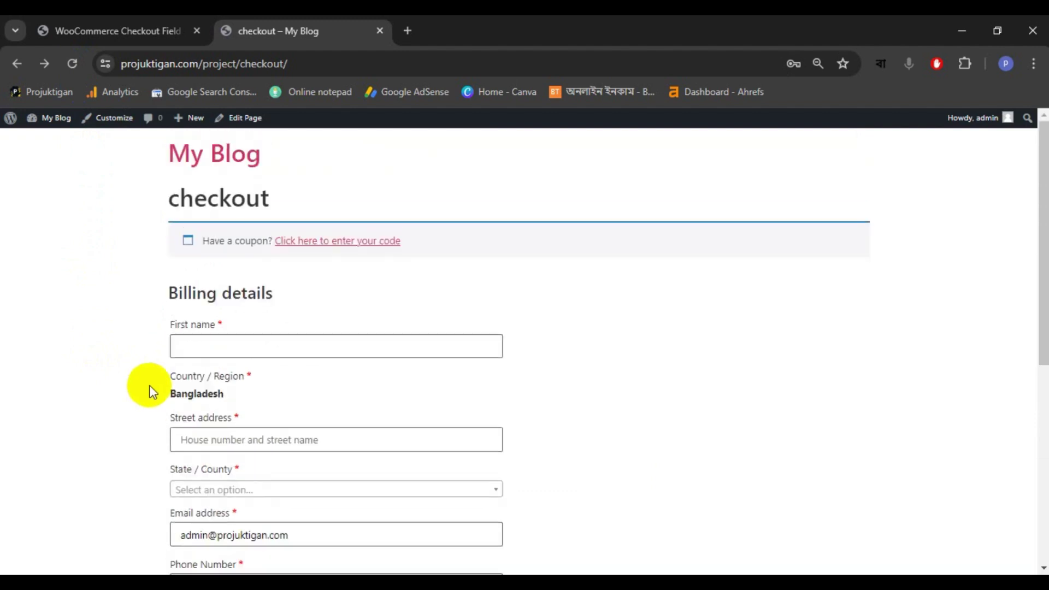
pyautogui.moveTo(169, 204); pyautogui.dragTo(284, 198)
pyautogui.click(284, 199)
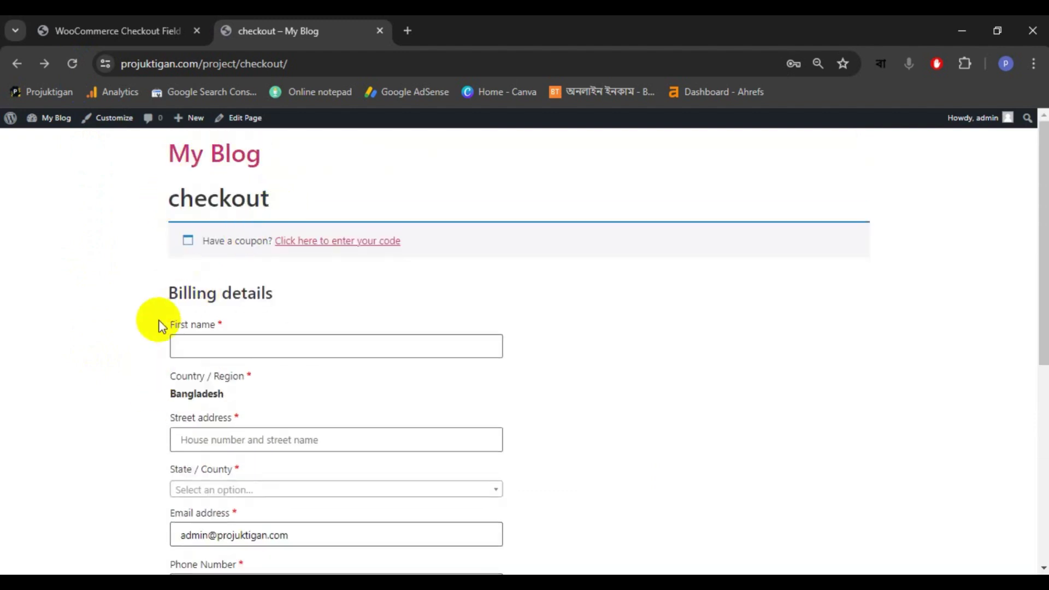
pyautogui.scroll(-2, 154, 357)
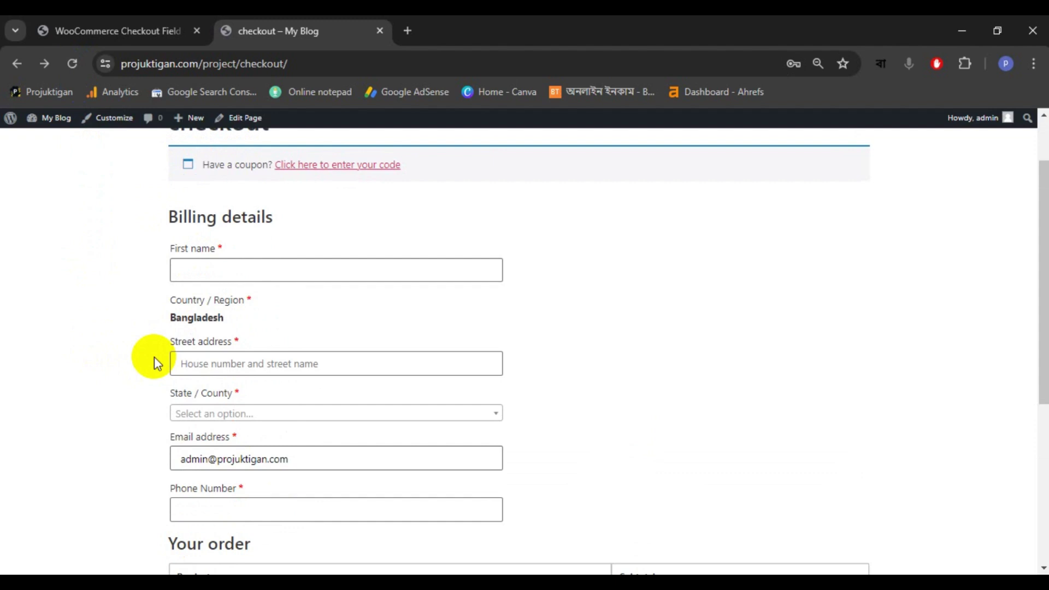
pyautogui.click(122, 19)
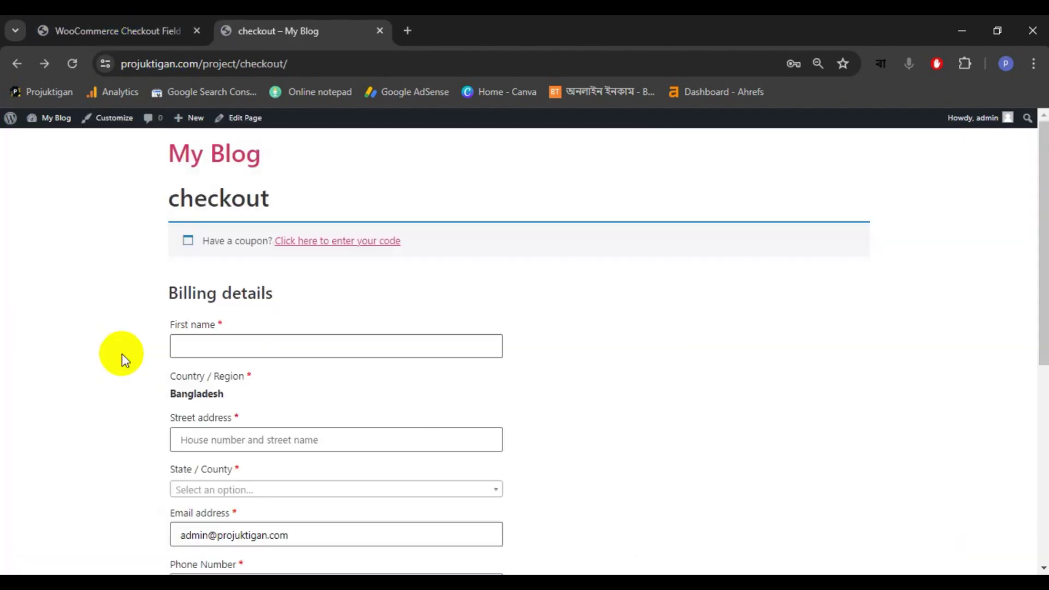